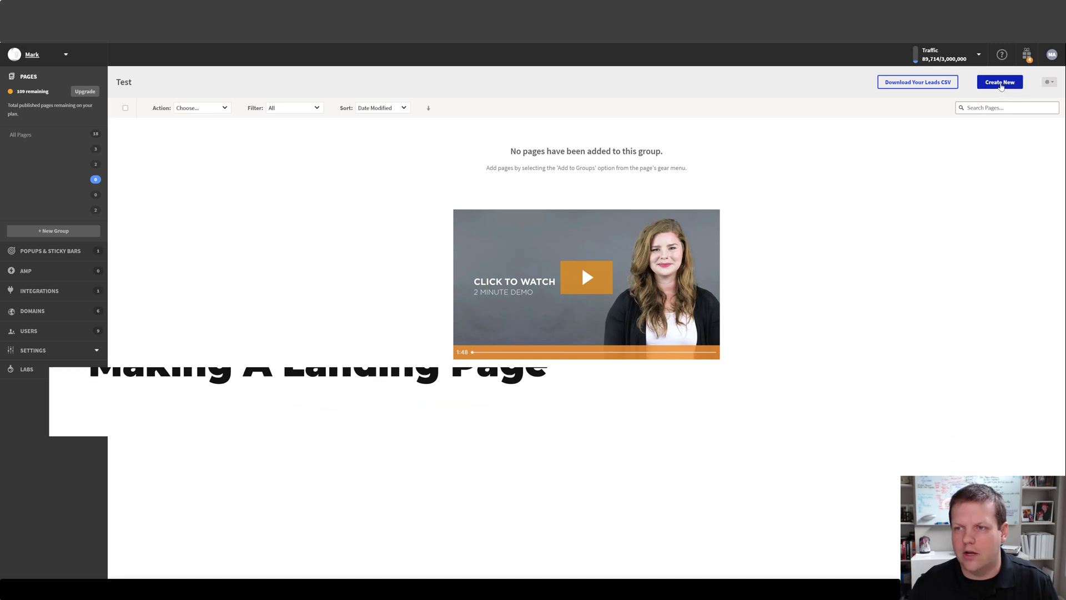
Step: Create a new page from the Marconato Consulting ebook template in the builder
left_click(1000, 83)
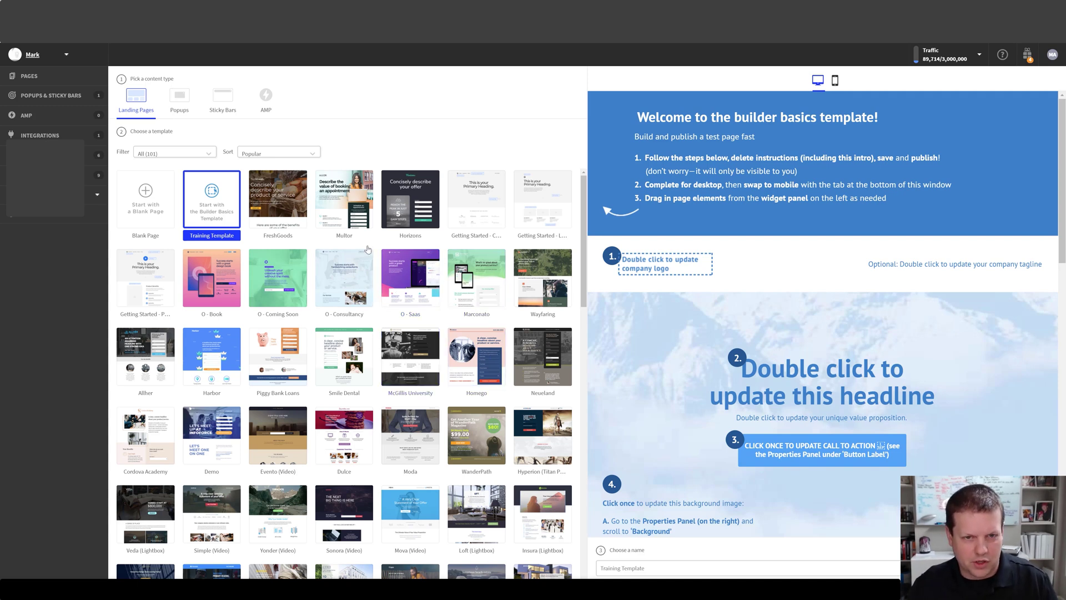
left_click(482, 274)
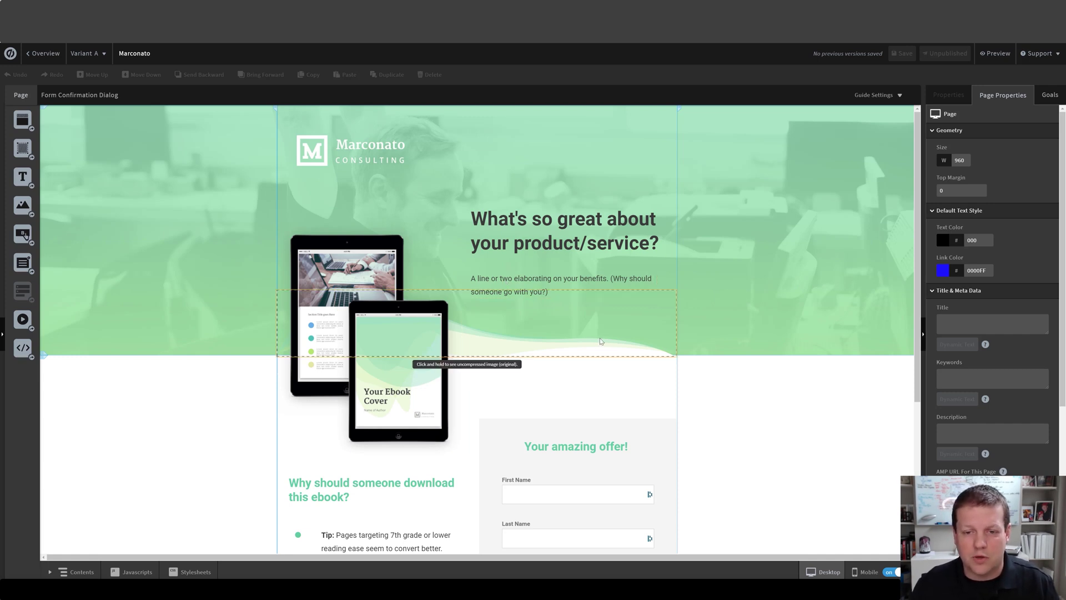
Step: Select Form 1 on the page and bring up its Edit Form Fields designer
scroll(542, 349, "down", 4)
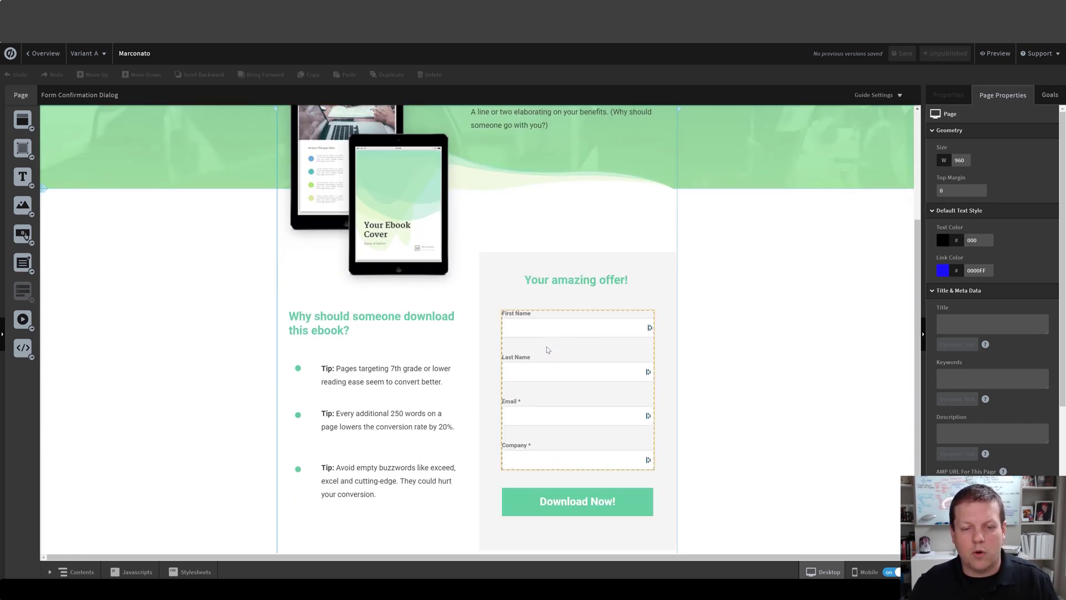
scroll(548, 351, "down", 1)
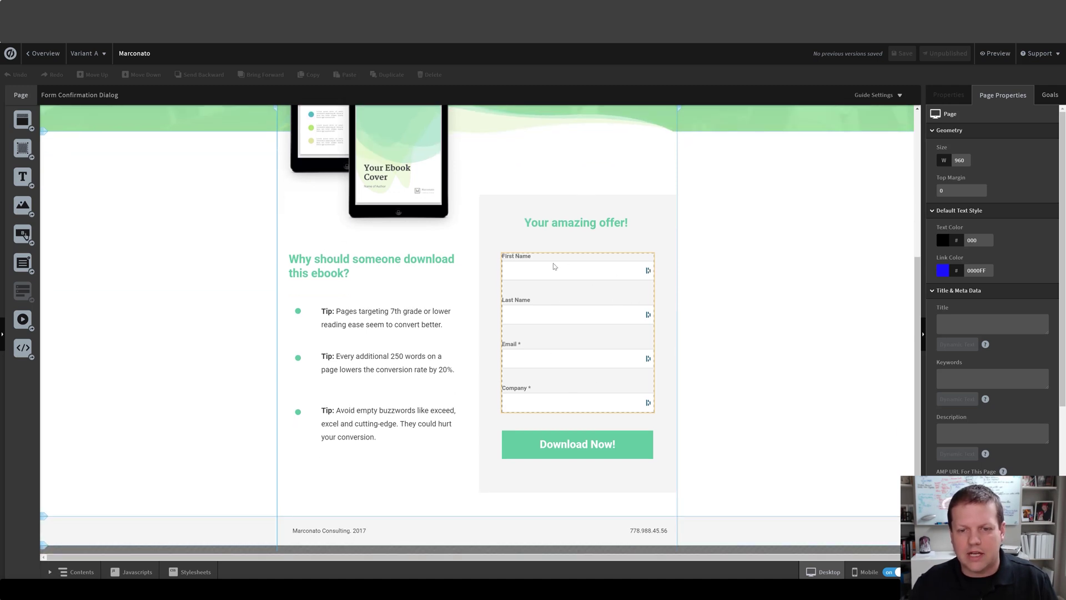
left_click(578, 300)
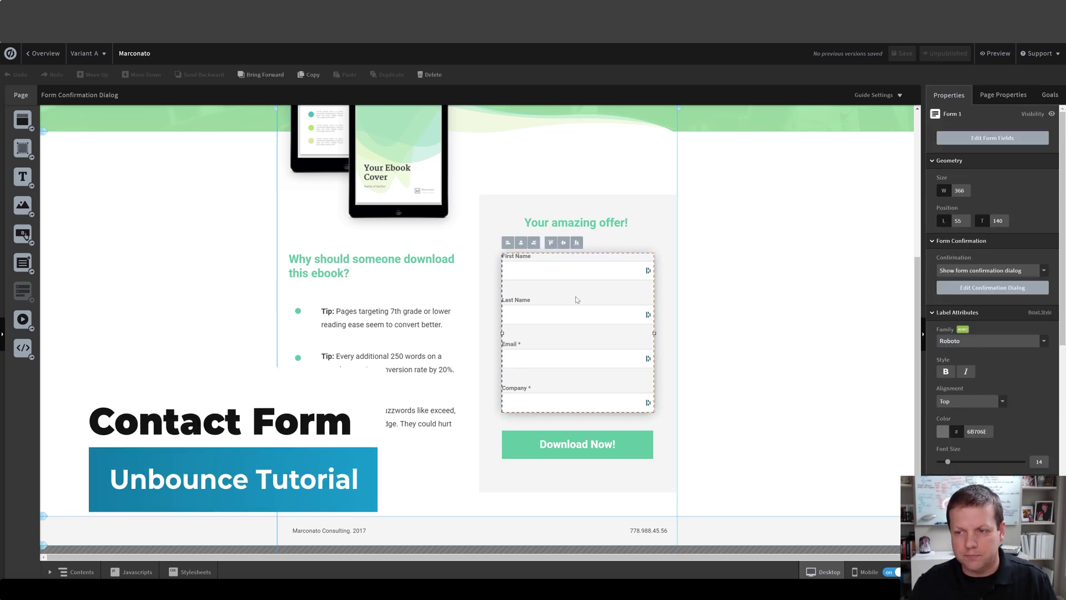
left_click(997, 143)
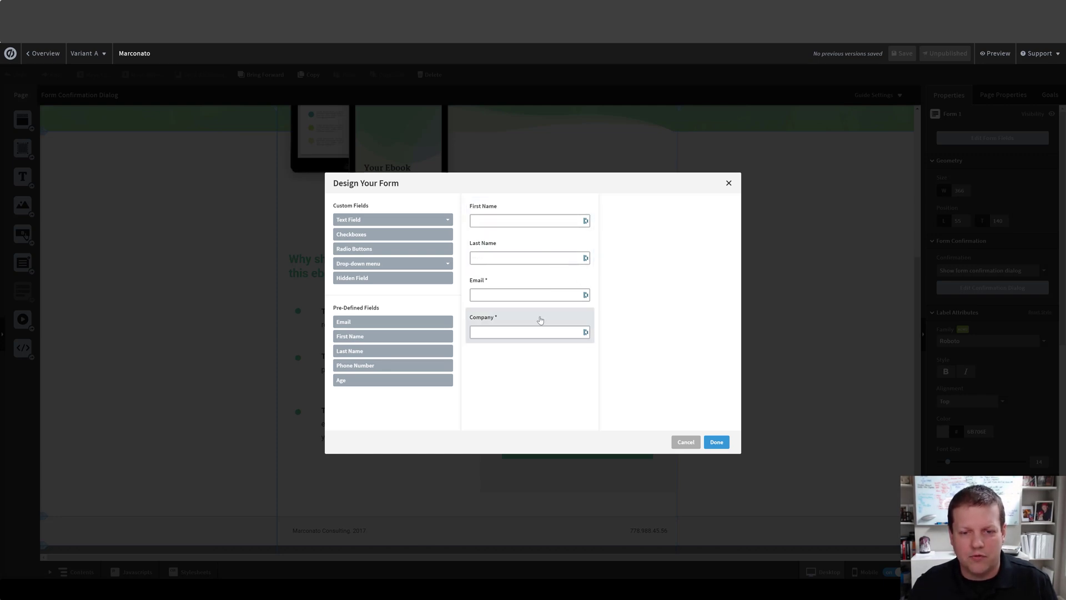
Step: Remove the Company and Last Name fields from the lead form
left_click(540, 320)
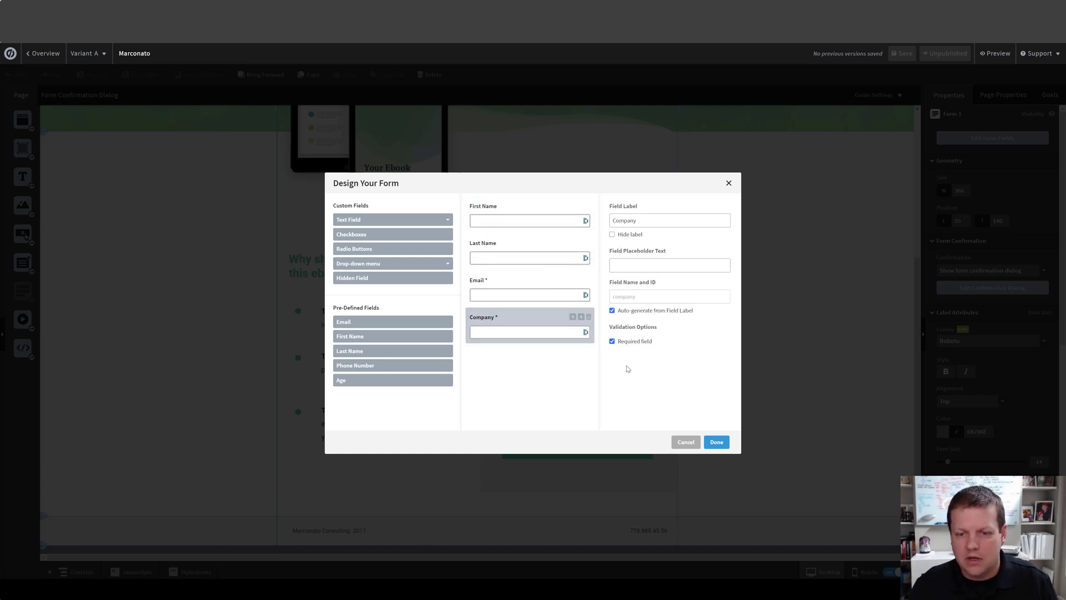
left_click(587, 320)
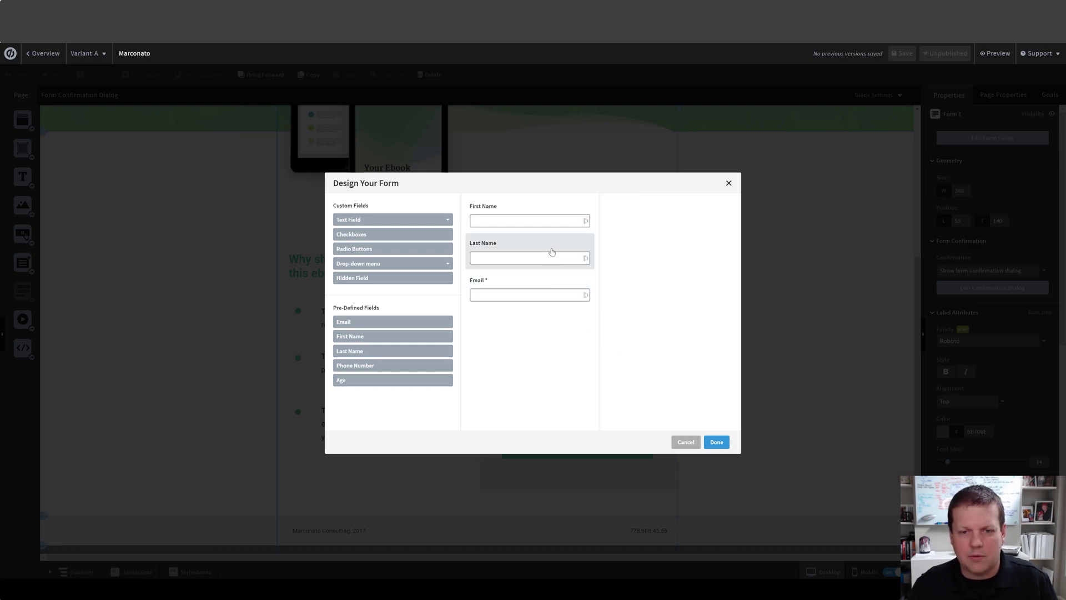
left_click(575, 241)
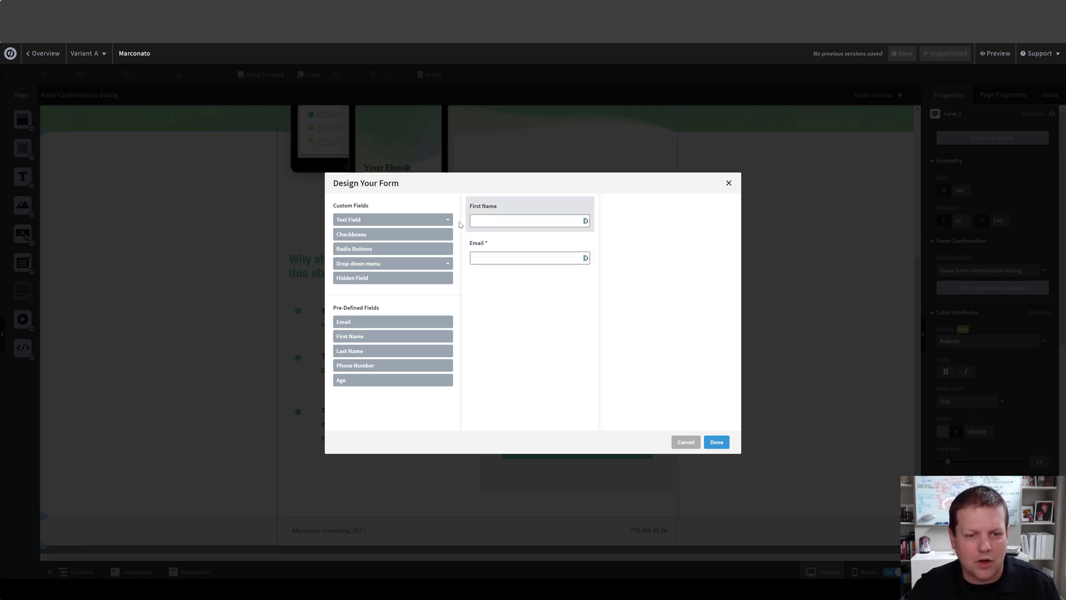
Step: Add a required State drop-down of US states above the Email field and apply
left_click(420, 269)
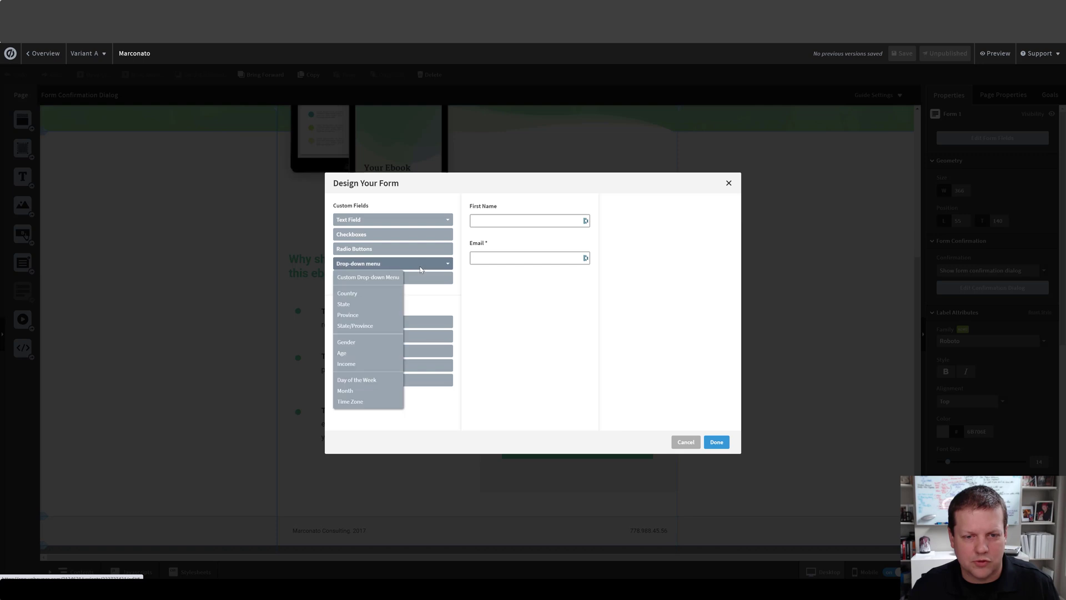
left_click(368, 304)
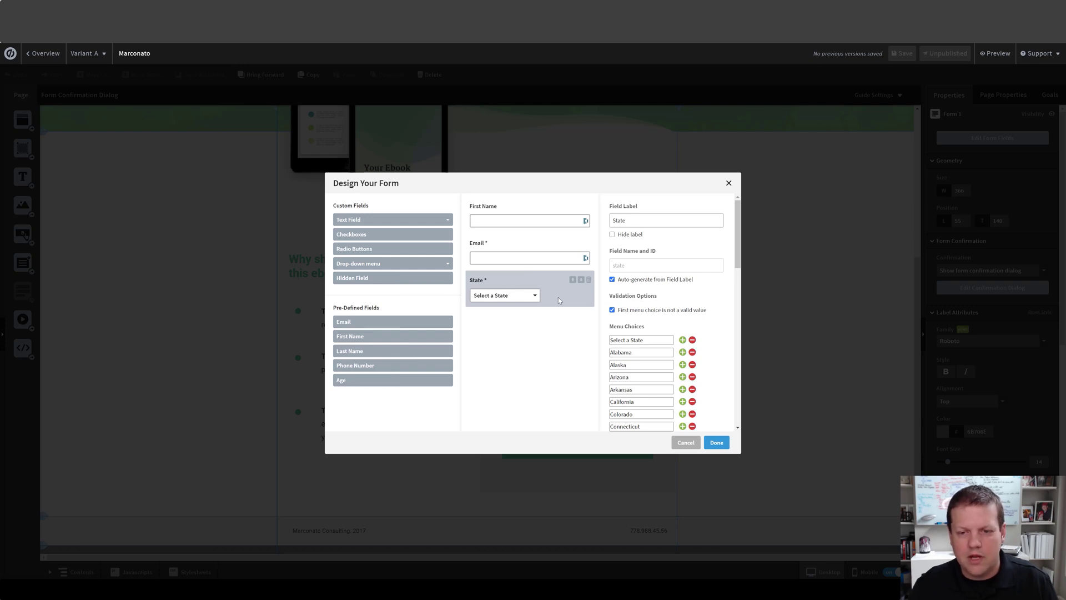
left_click_drag(742, 241, 716, 226)
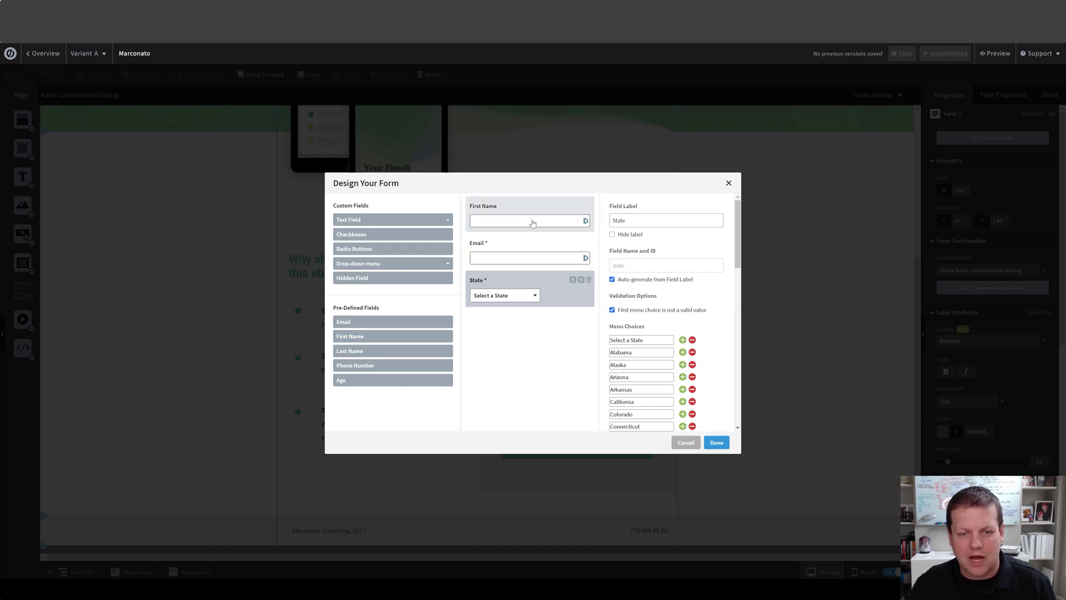
left_click(574, 283)
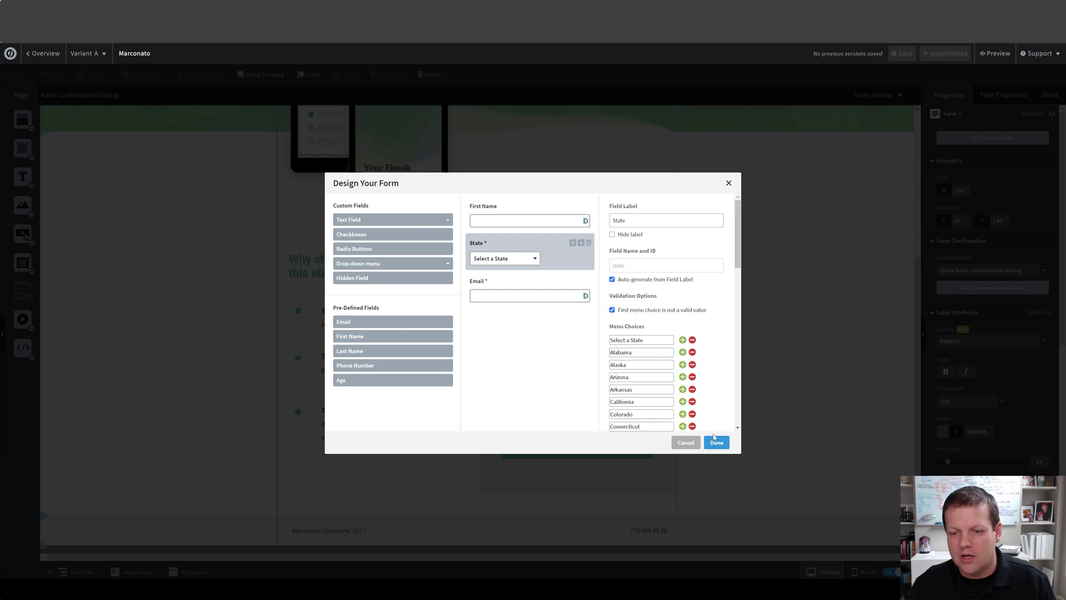
left_click(716, 443)
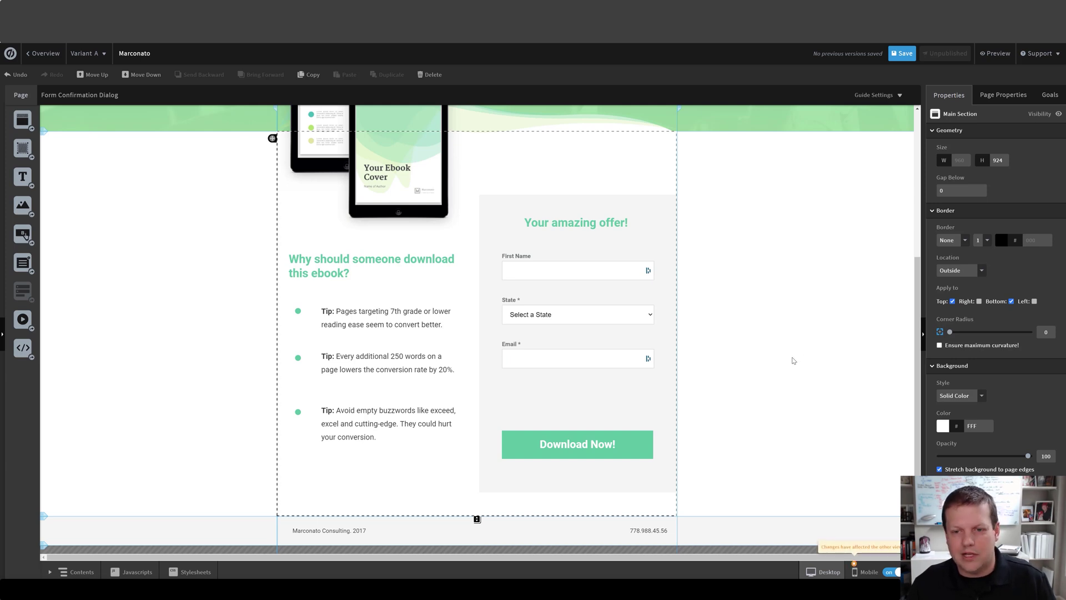
Step: Set the lead form's field spacing to 27 and field font size to 17
left_click(653, 312)
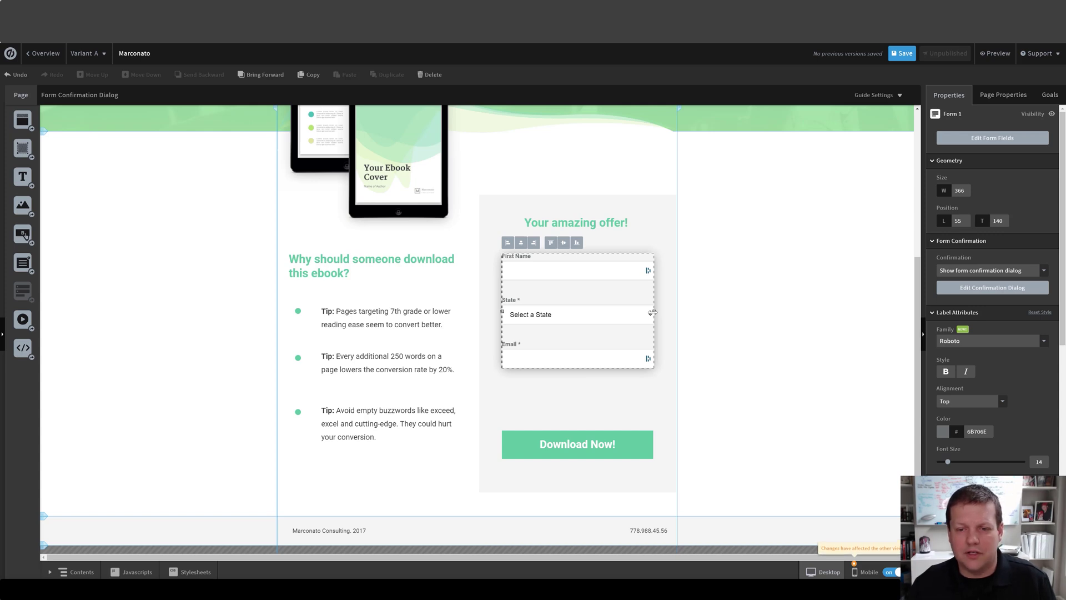
mouse_move(647, 312)
left_mouse_down()
mouse_move(586, 313)
mouse_move(655, 313)
left_mouse_up()
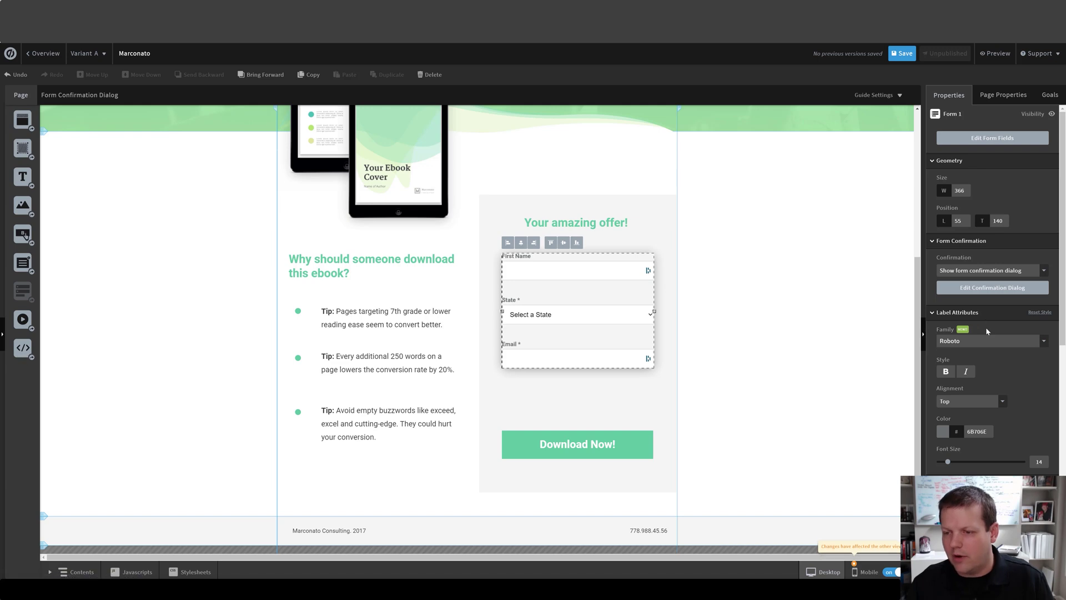
scroll(987, 331, "down", 3)
scroll(985, 328, "down", 1)
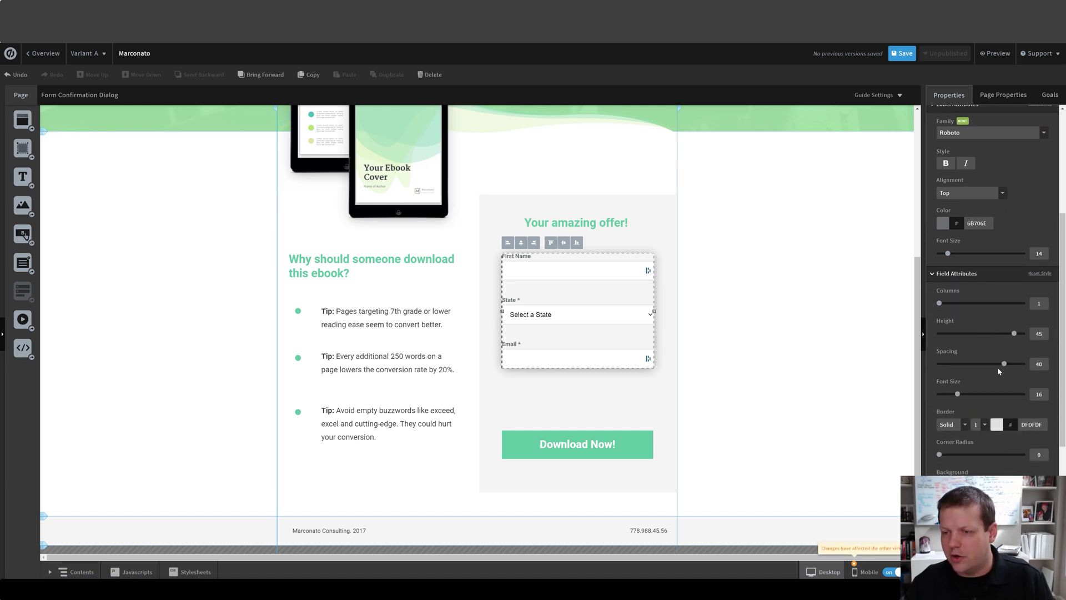
left_click_drag(1005, 364, 977, 368)
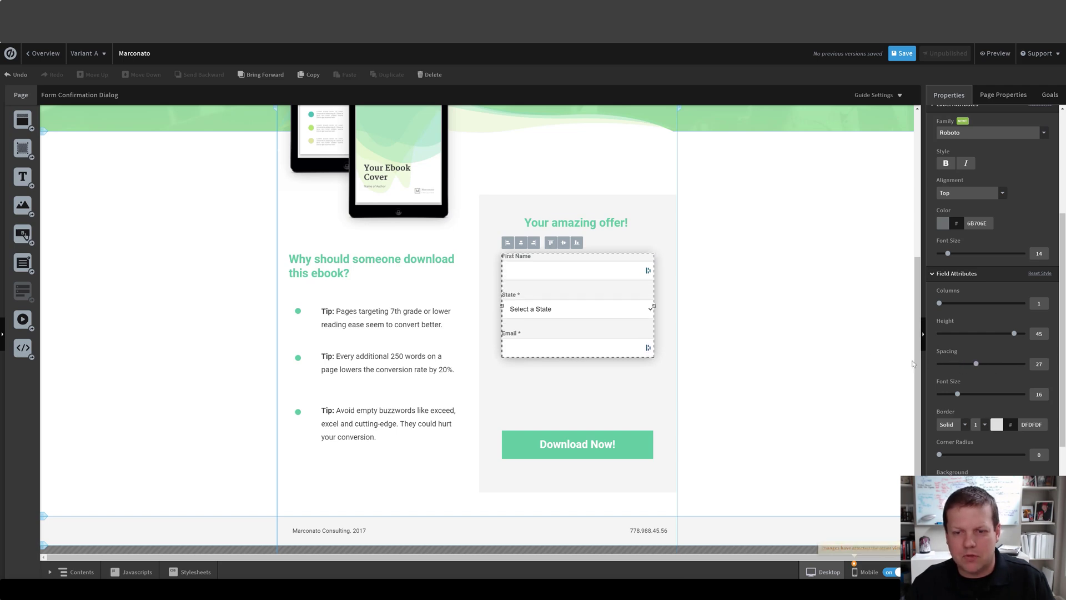
left_click_drag(963, 395, 945, 396)
left_click(960, 394)
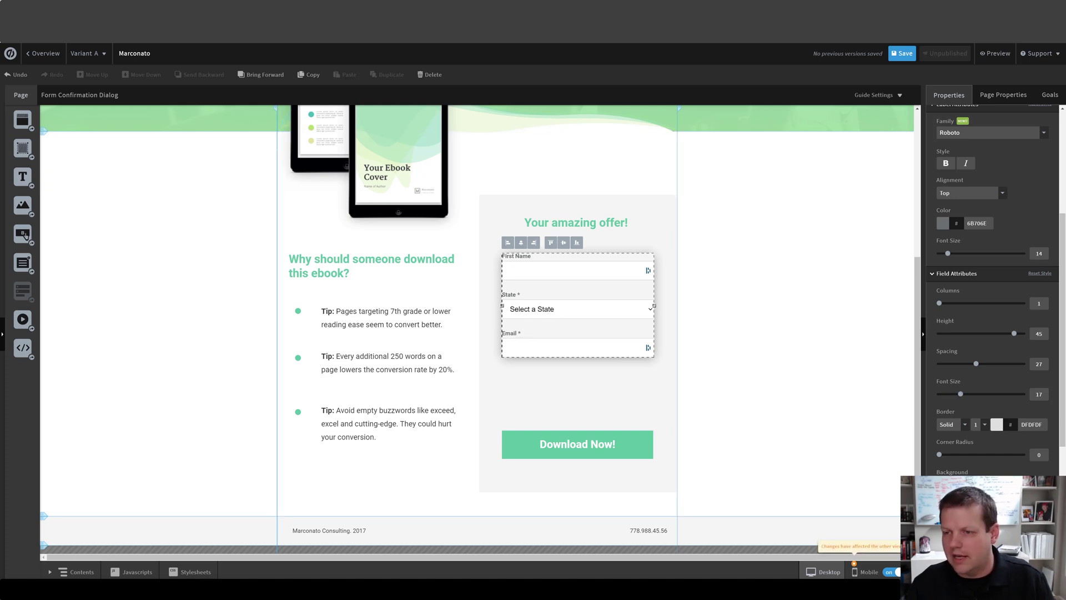
scroll(1005, 310, "down", 5)
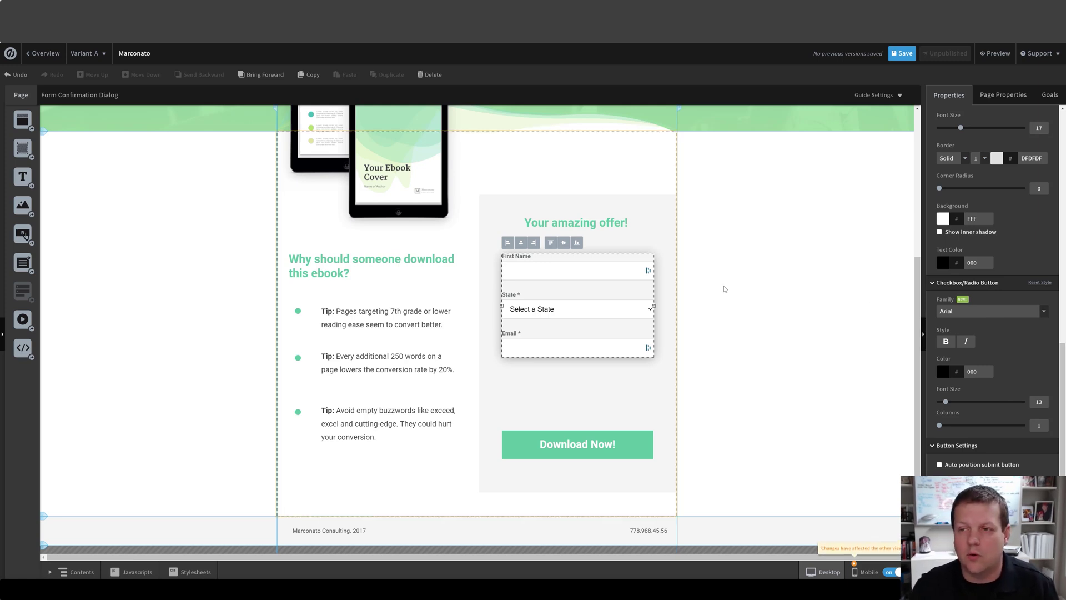
left_click_drag(1063, 371, 1063, 133)
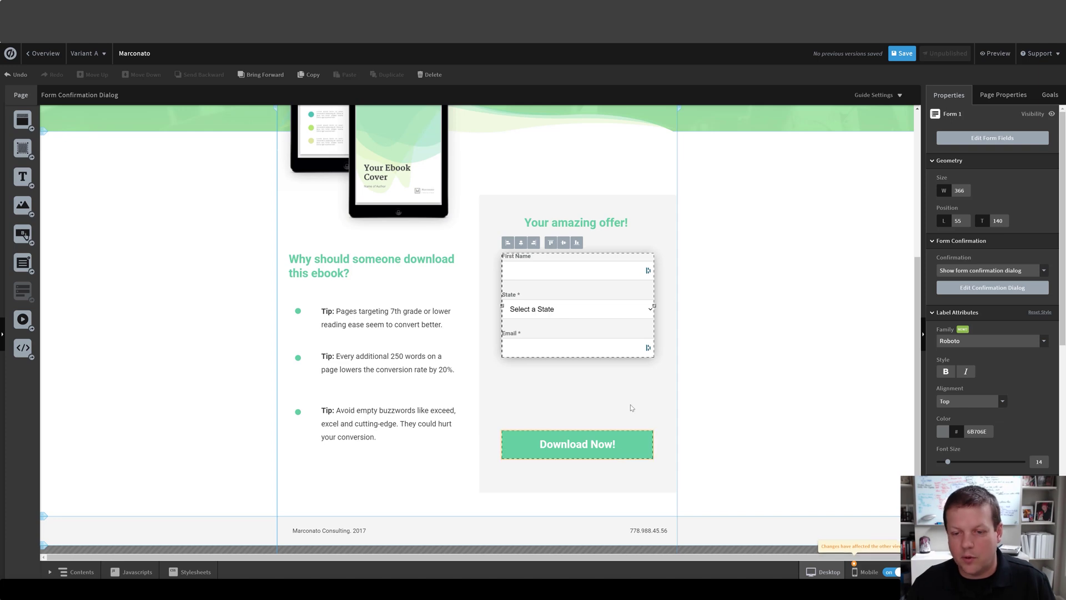
left_click(627, 449)
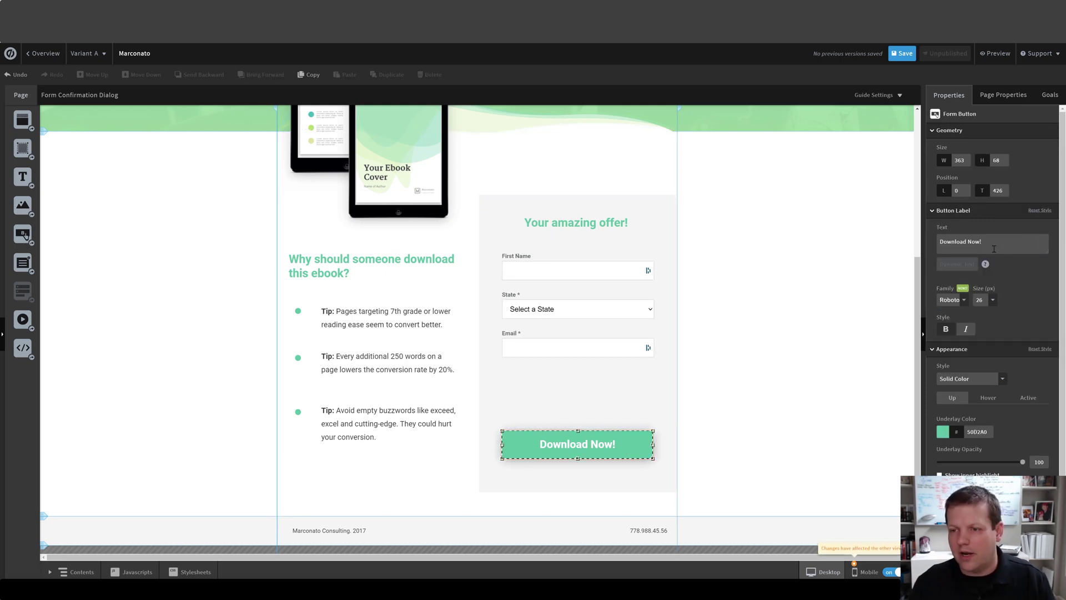
Step: Change the form button label to 'Contact Us!'
triple_click(948, 241)
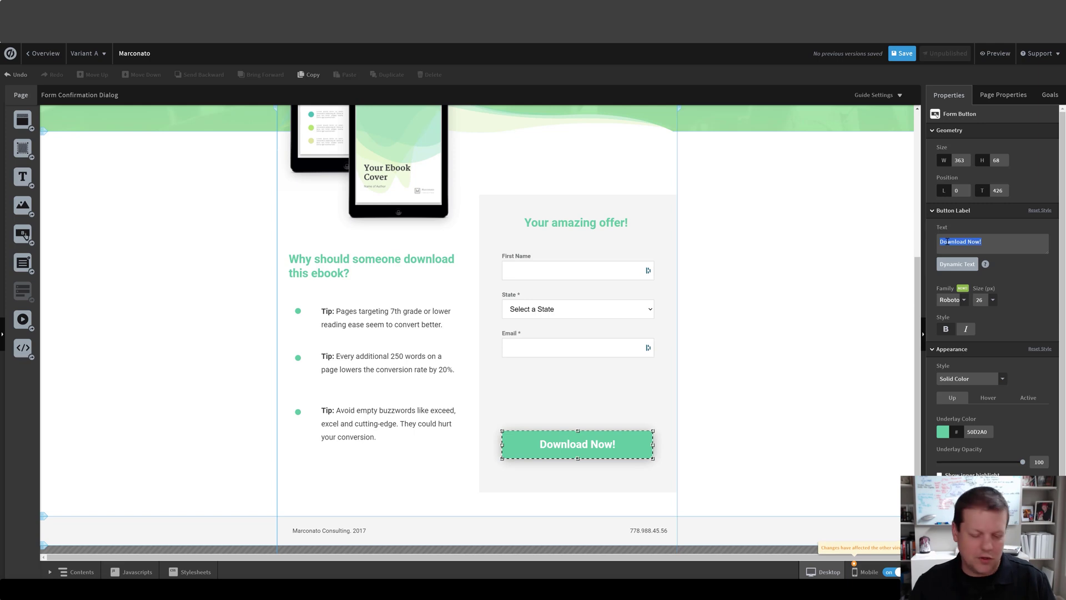
type("Co")
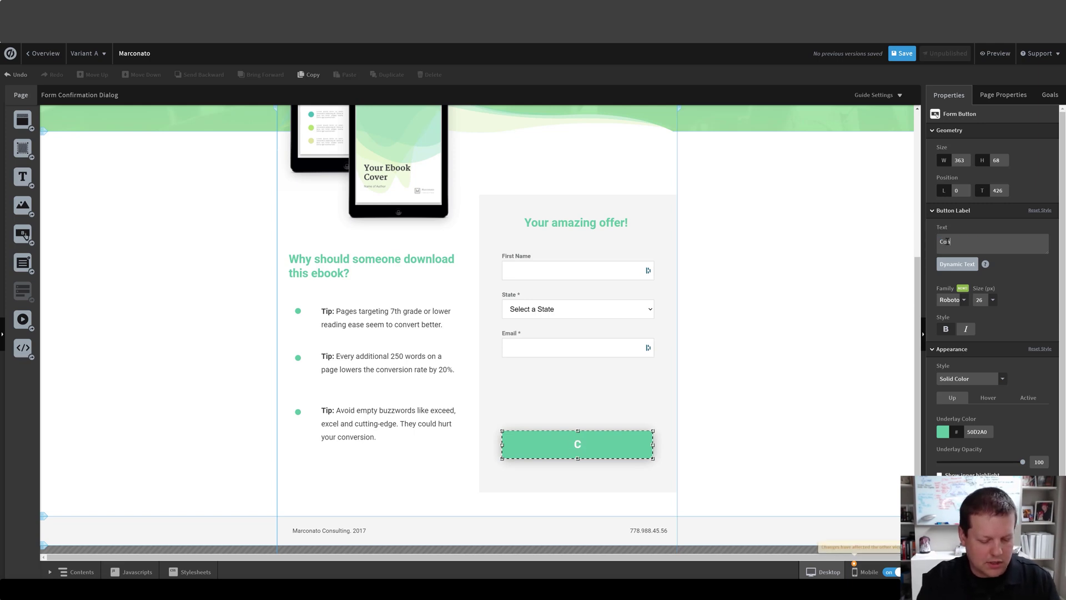
type("ntact Us")
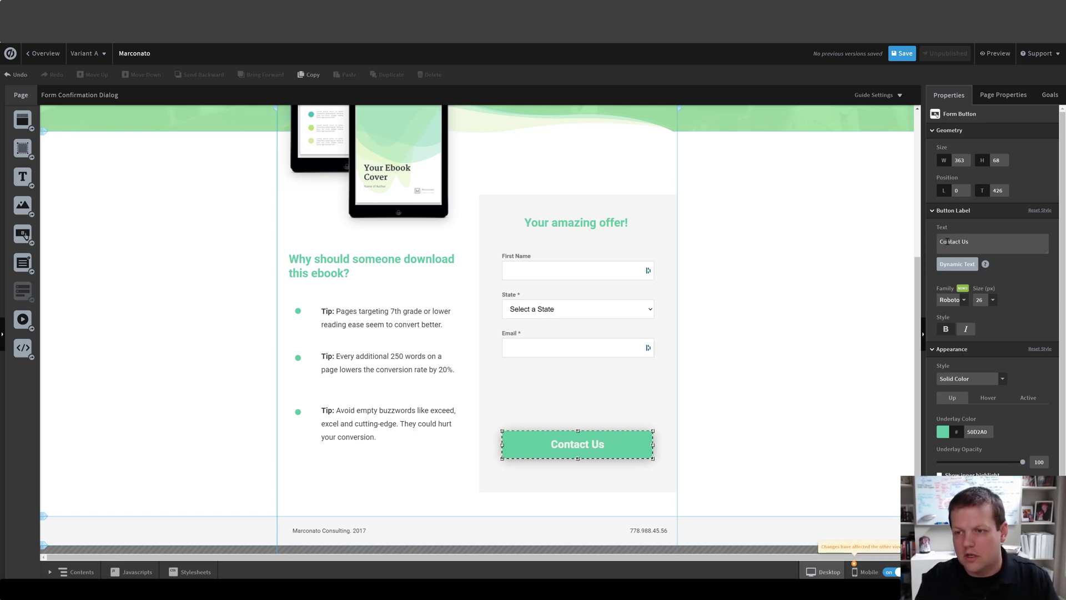
type("!")
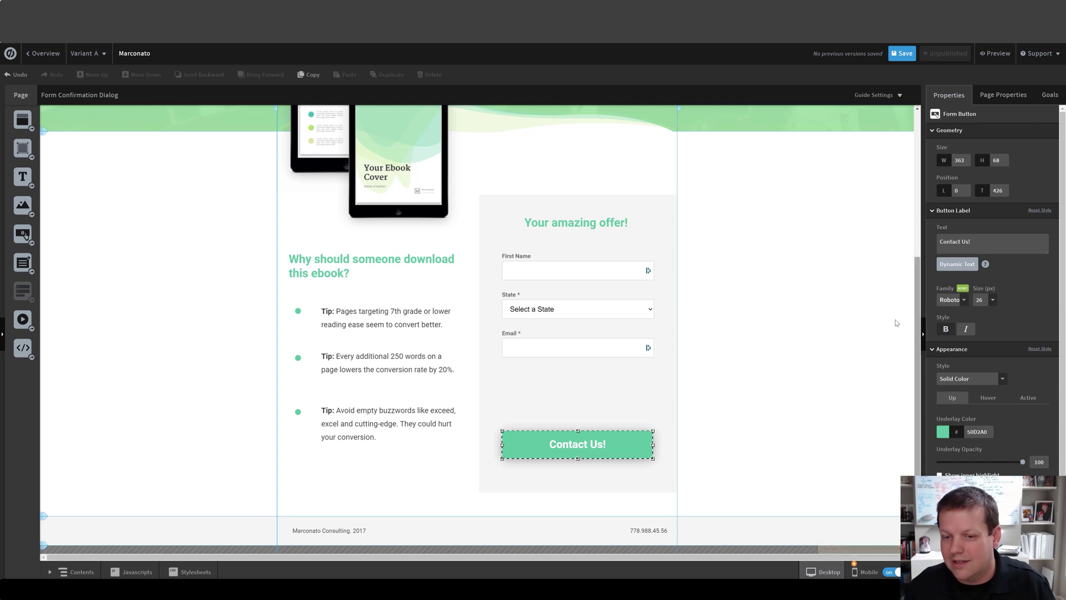
left_click(748, 339)
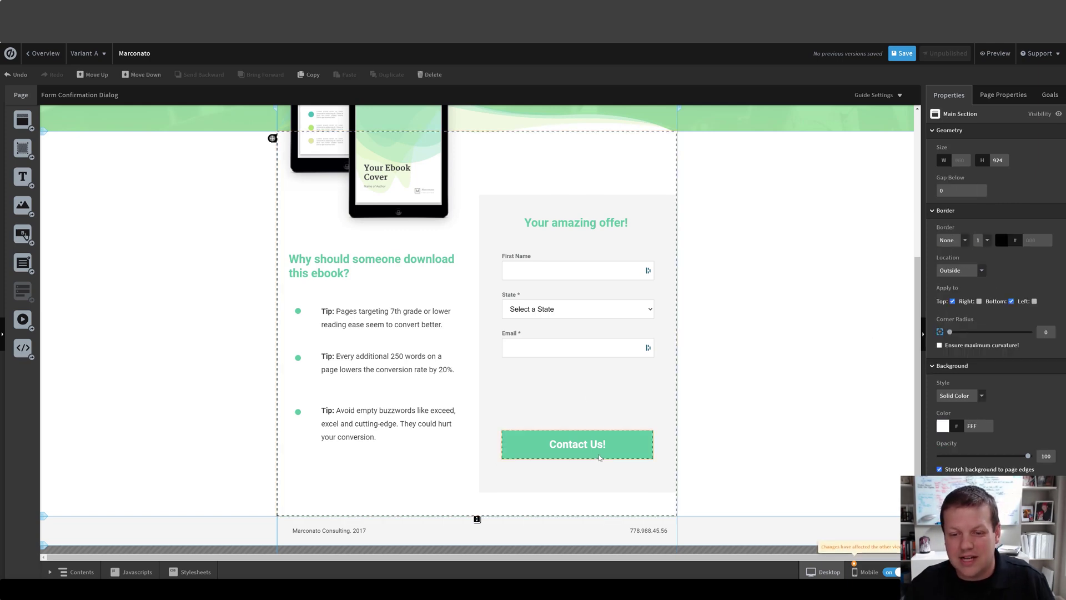
Step: Move the Contact Us! button up from T 426 to just below the Email field
left_click(597, 456)
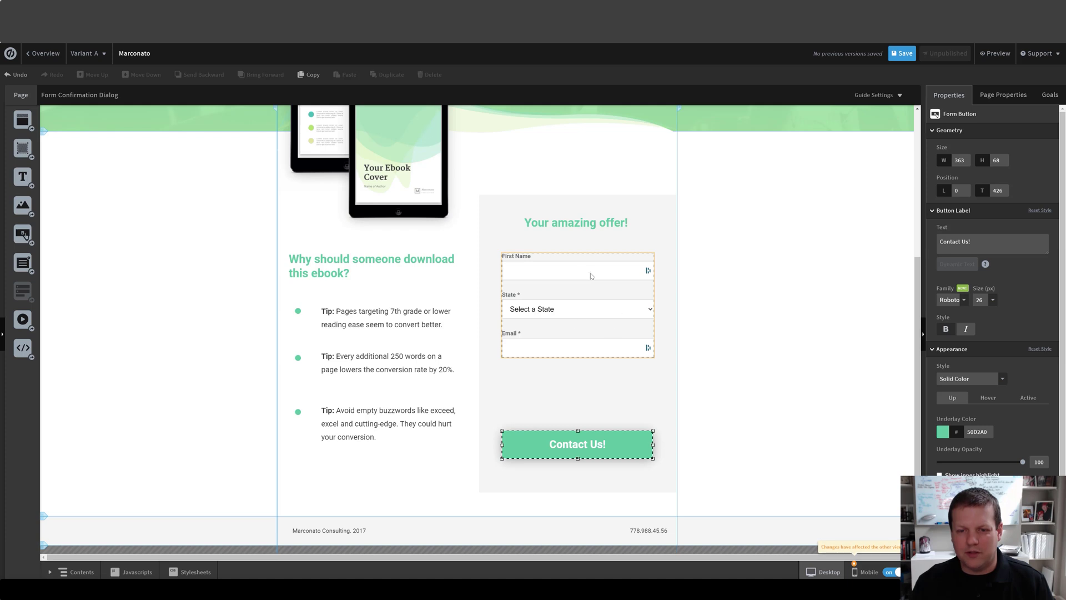
left_click_drag(614, 449, 612, 391)
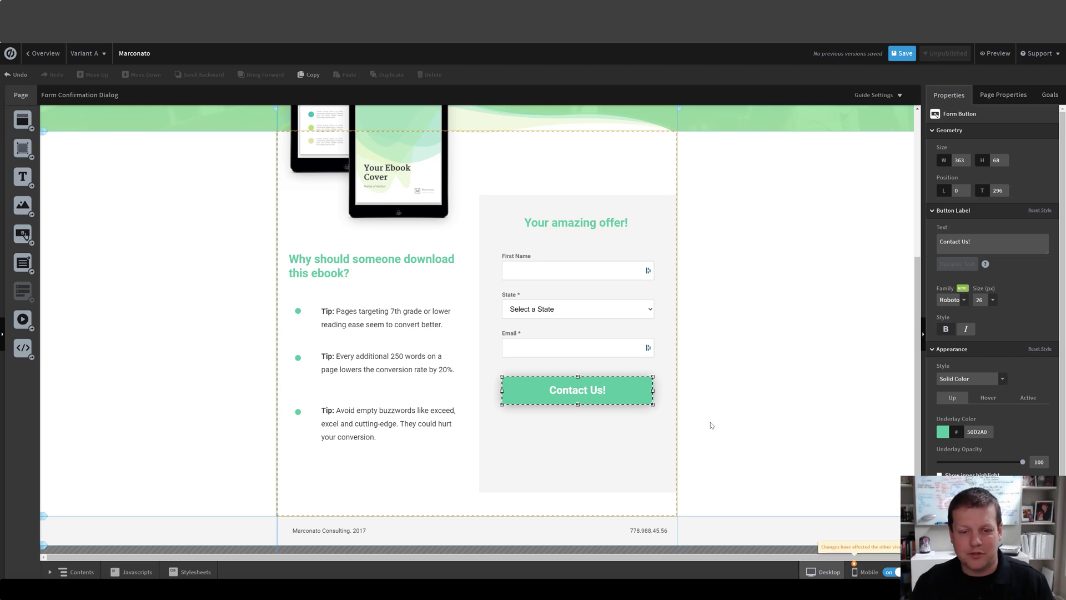
left_click(679, 387)
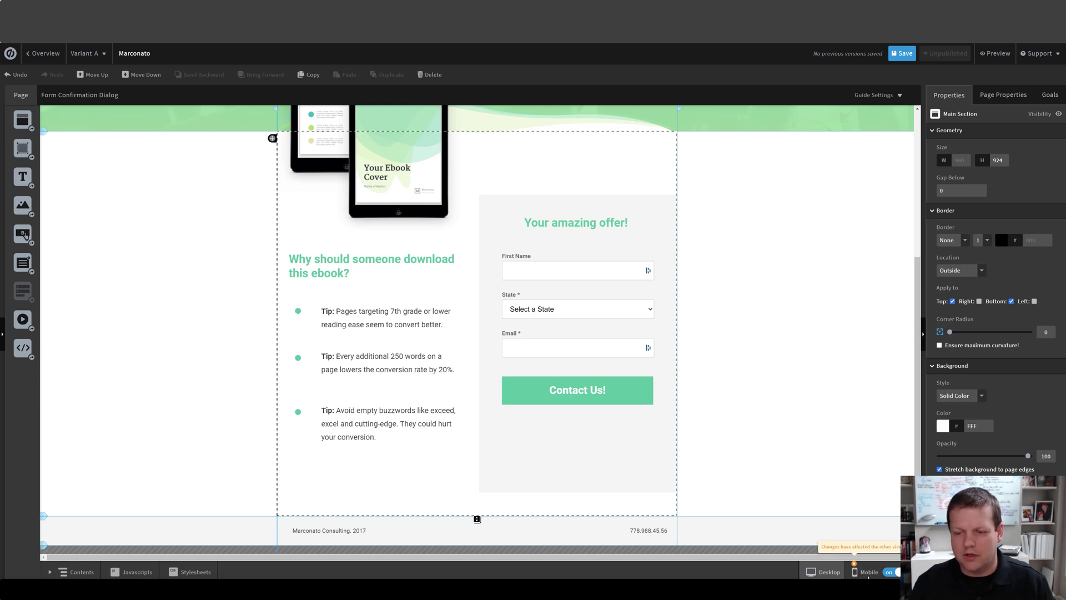
left_click(866, 572)
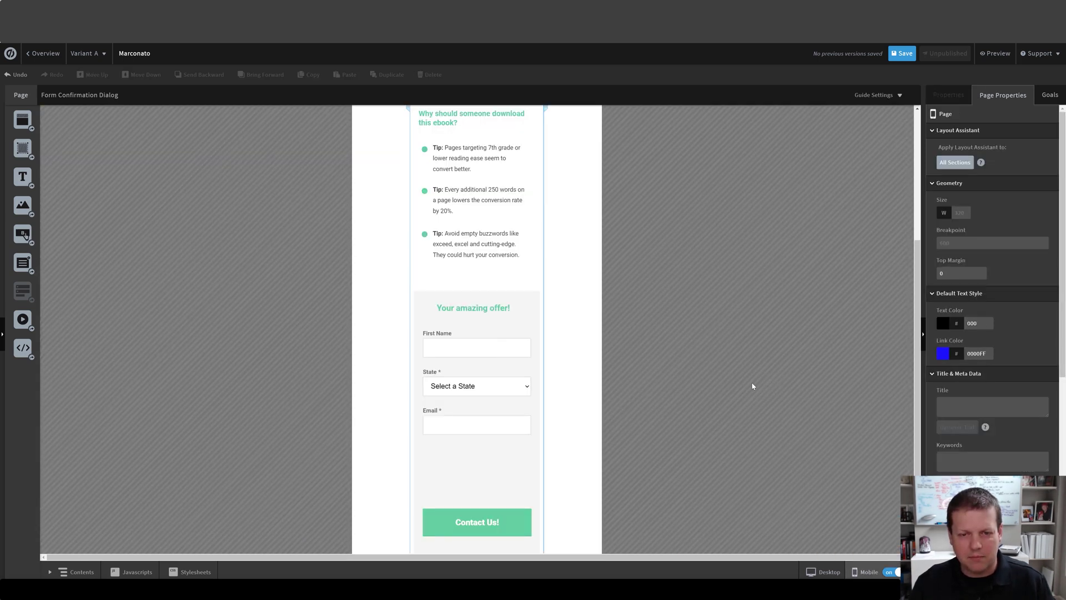
Step: In the mobile layout, move the Contact Us! button up under the Email field
scroll(659, 450, "down", 3)
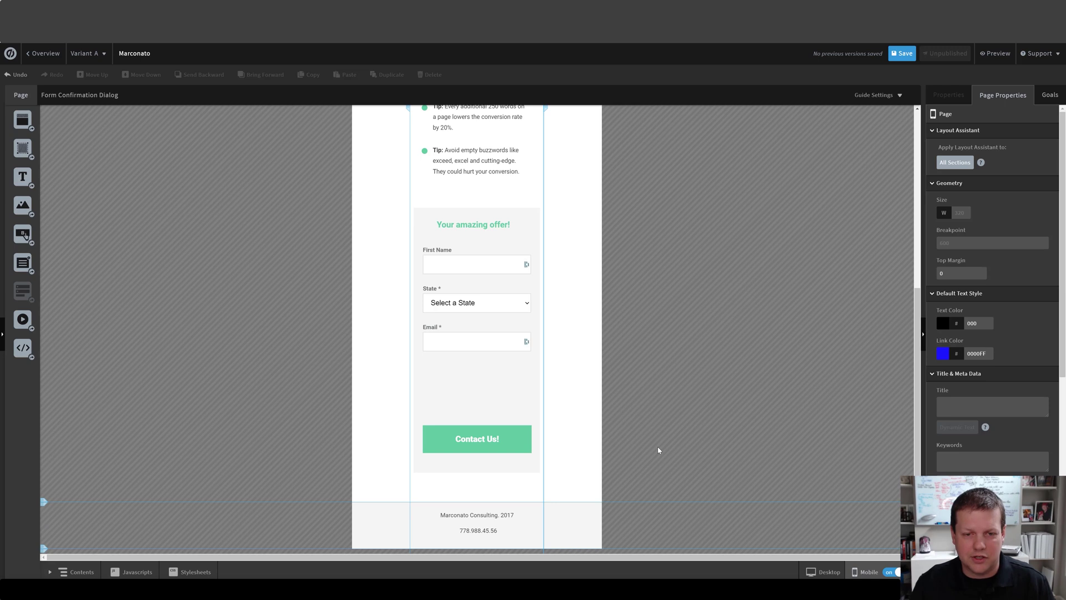
scroll(658, 450, "up", 2)
scroll(659, 450, "down", 2)
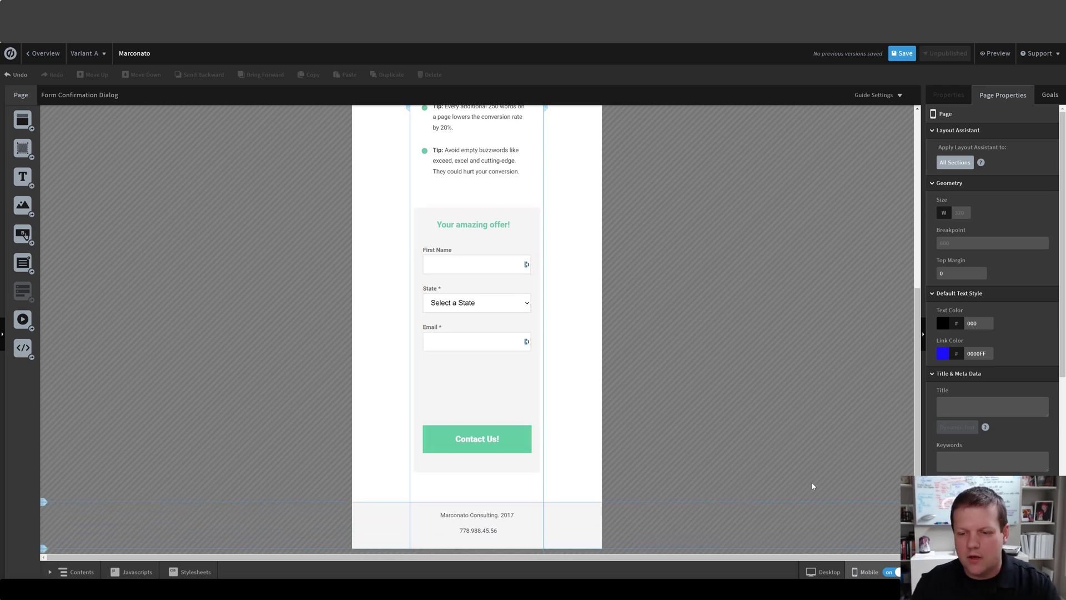
left_click(825, 576)
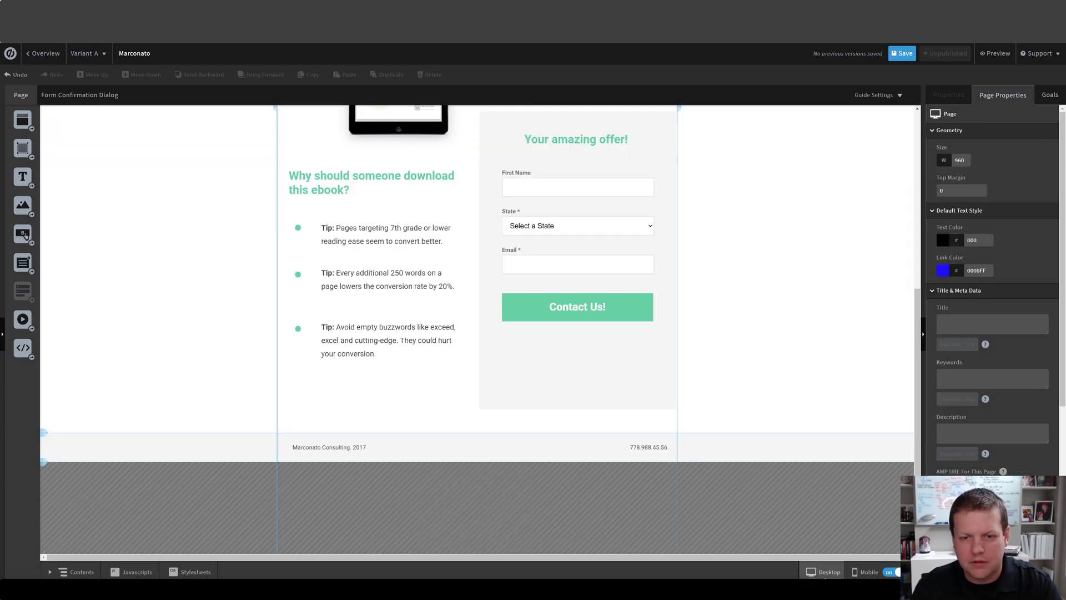
left_click(865, 572)
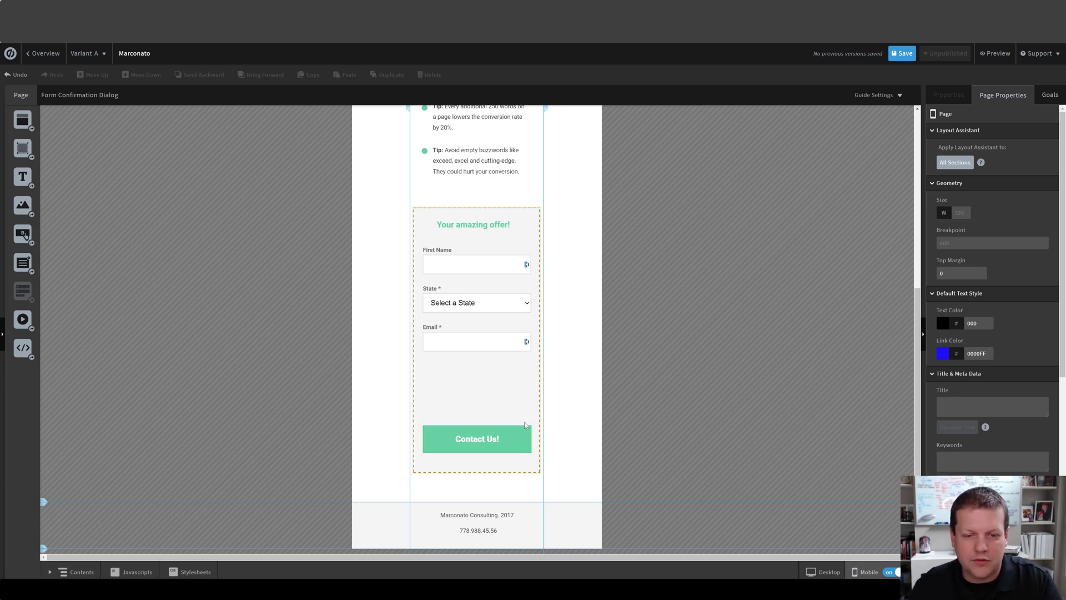
left_click_drag(508, 444, 507, 384)
Step: Shrink the mobile form container to 464 high and raise the section bottom beneath it
left_click(475, 471)
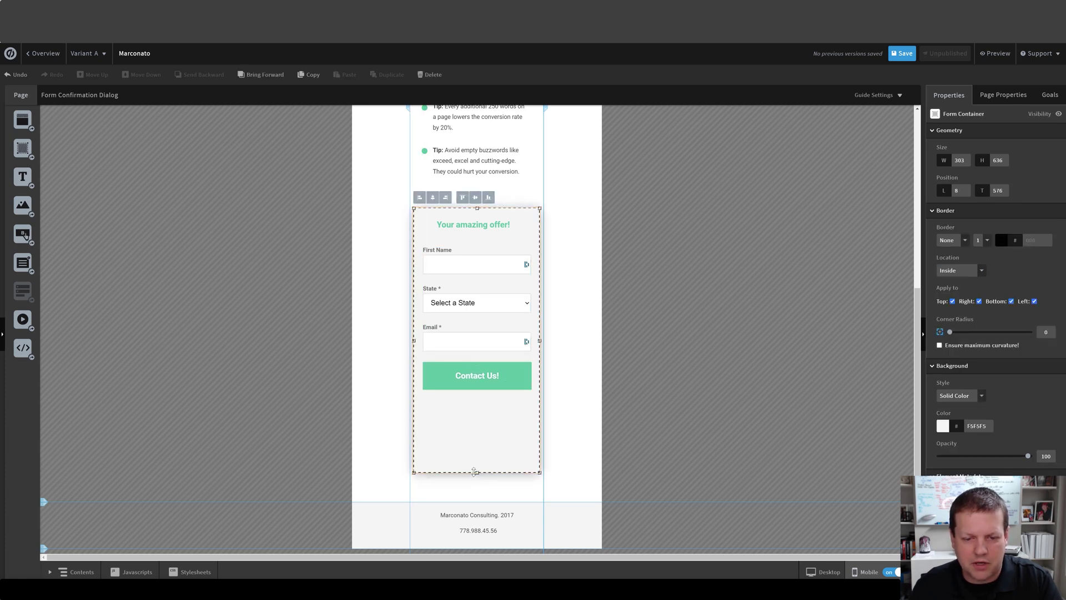
left_click_drag(474, 471, 478, 400)
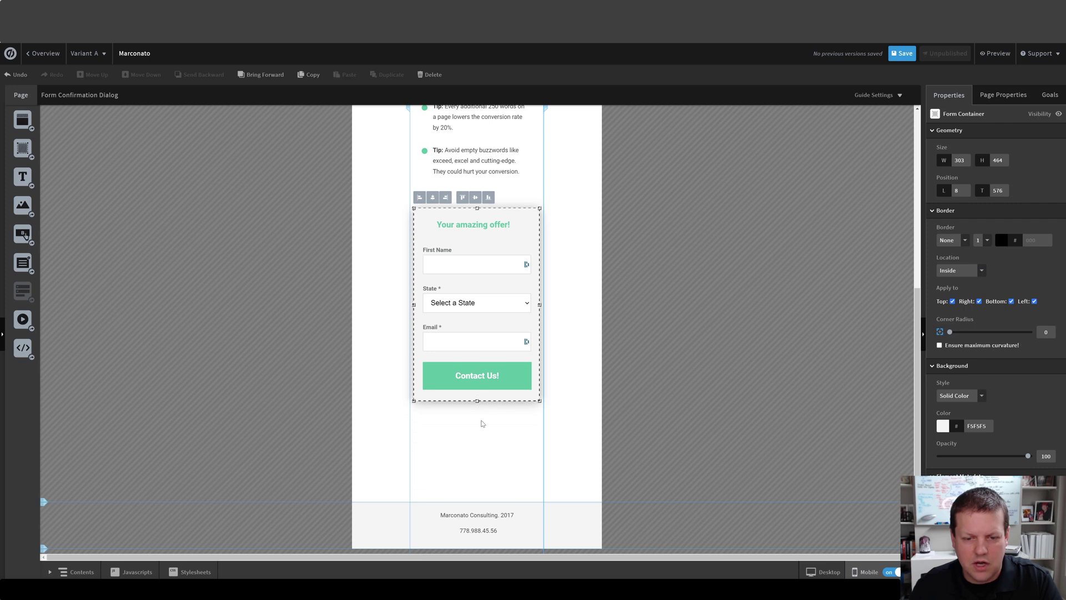
left_click_drag(476, 500, 475, 412)
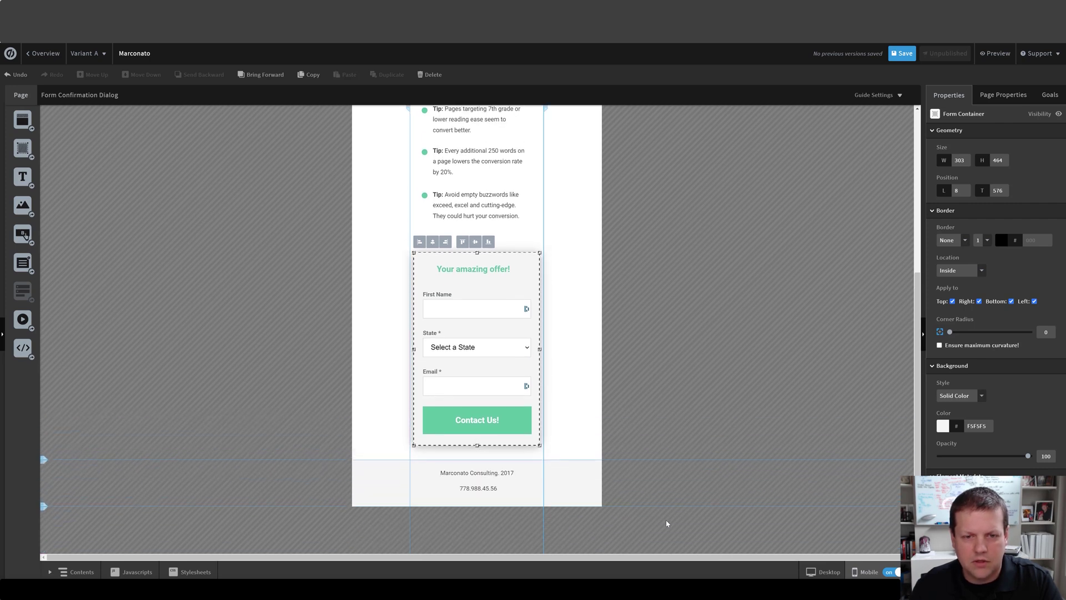
scroll(667, 524, "up", 5)
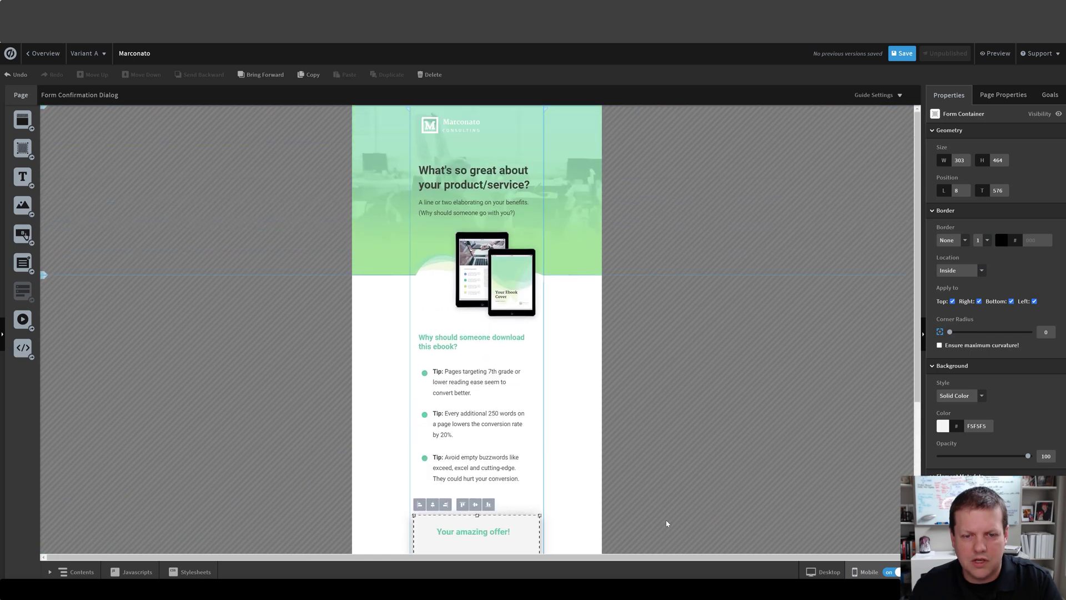
scroll(667, 524, "down", 4)
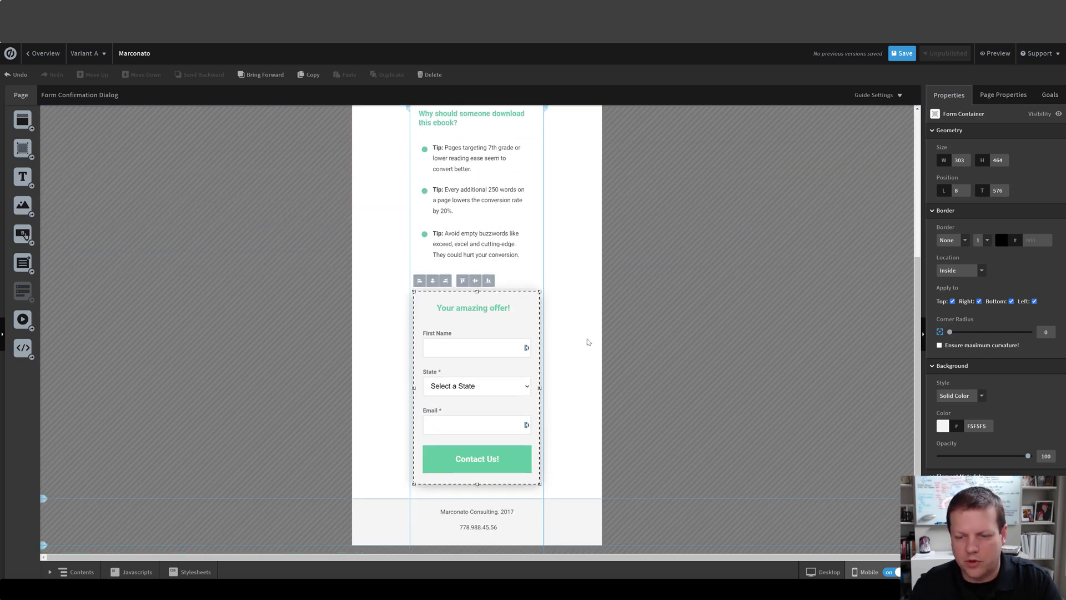
left_click(826, 572)
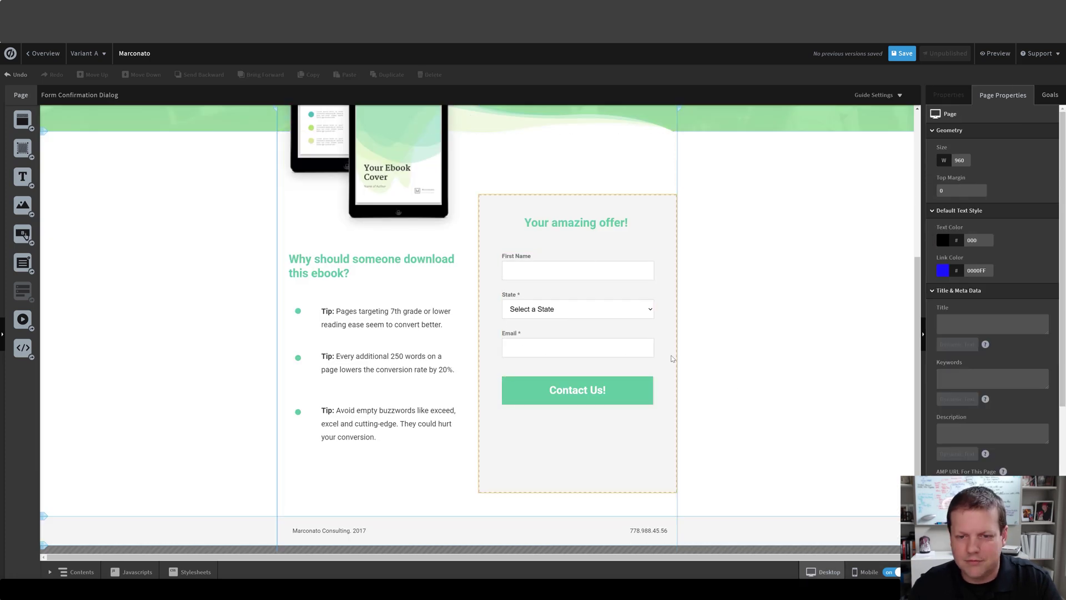
Step: Shorten the desktop form container and raise the main section's bottom so the footer follows
left_click(581, 462)
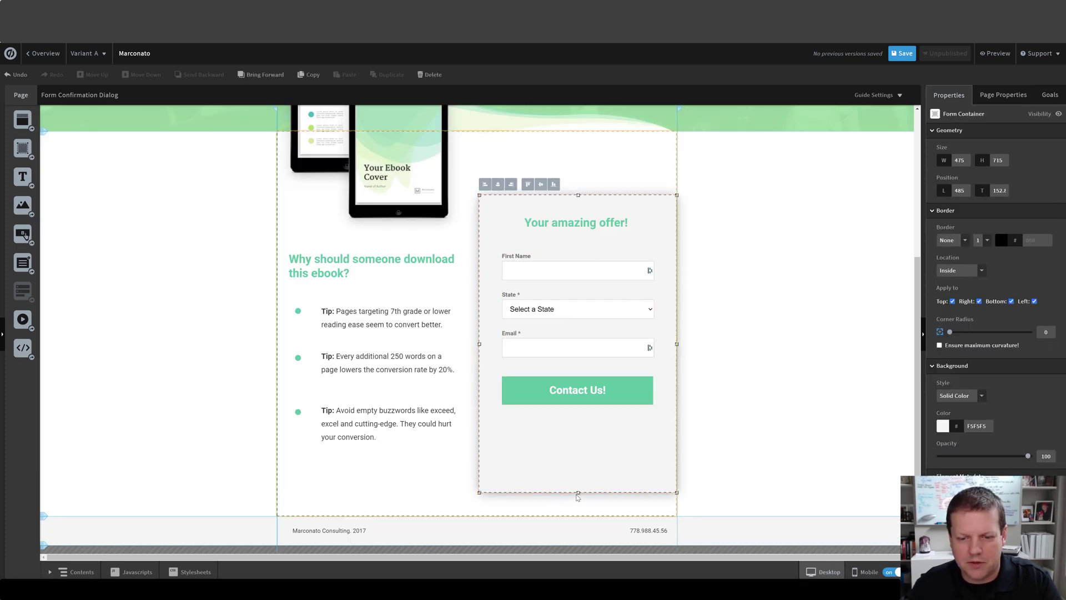
left_click_drag(578, 496, 578, 446)
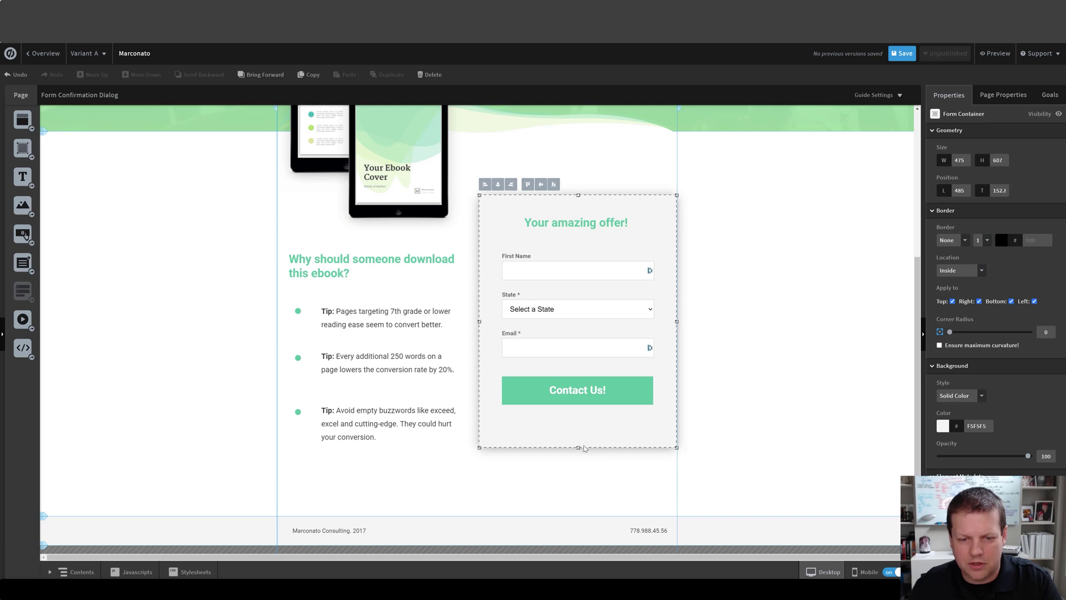
left_click_drag(488, 516, 480, 464)
left_click(762, 413)
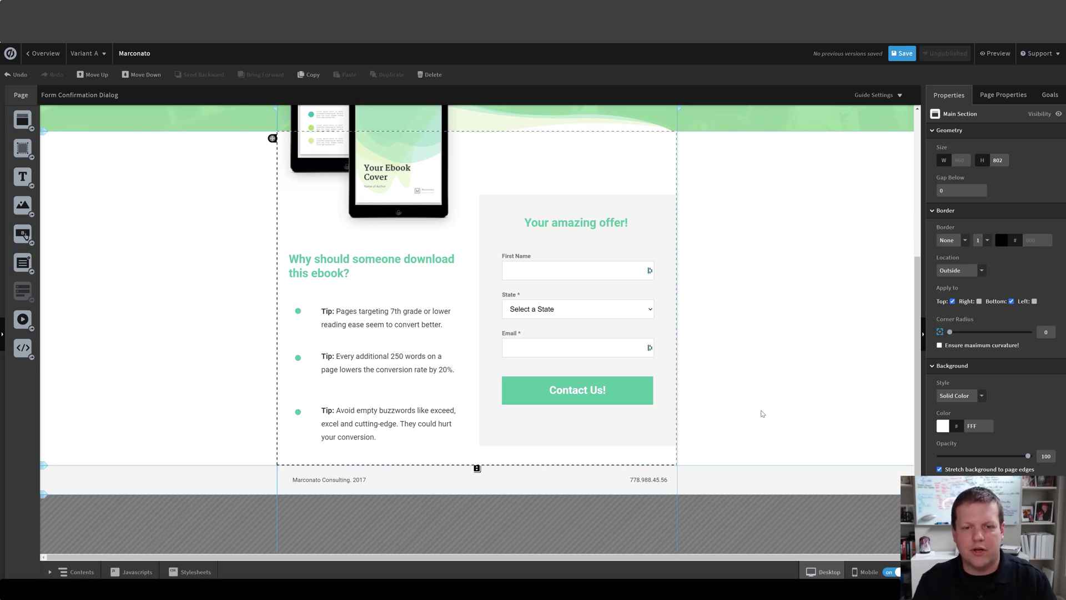
key("ctrl+z")
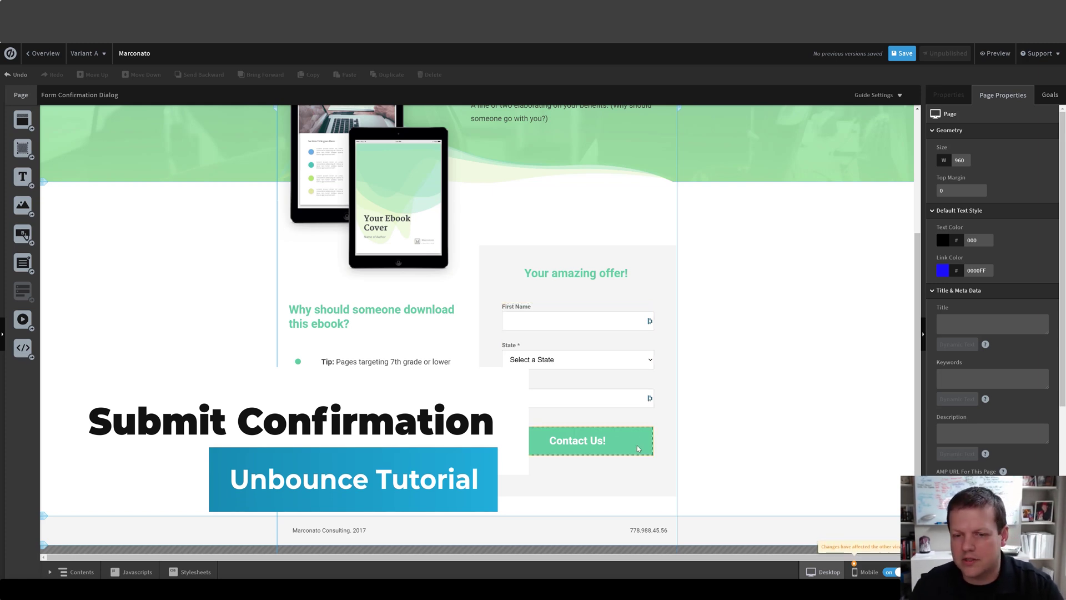
left_click(610, 383)
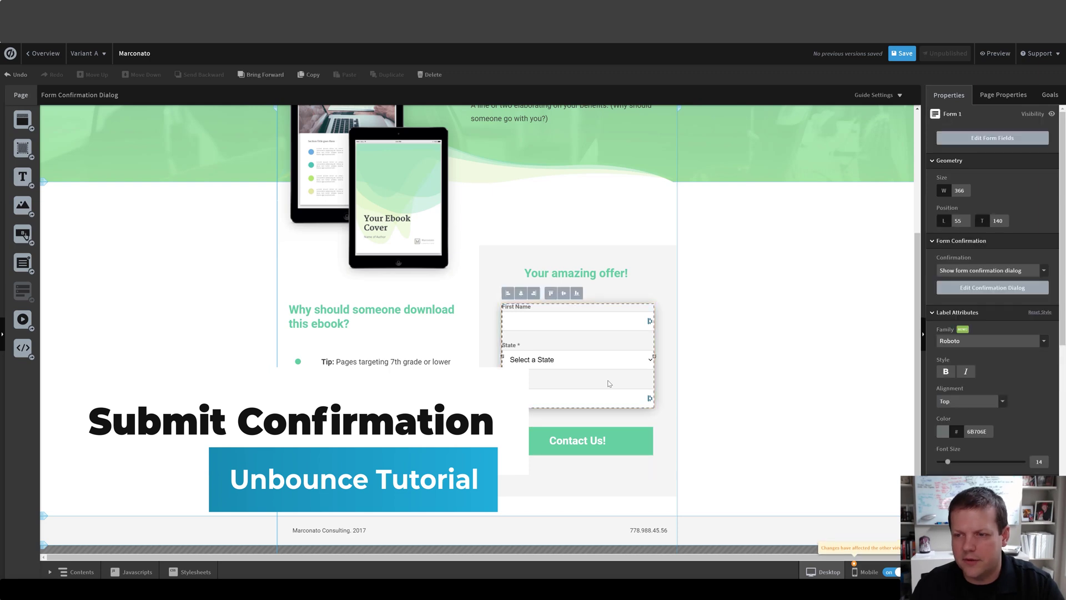
left_click(1044, 272)
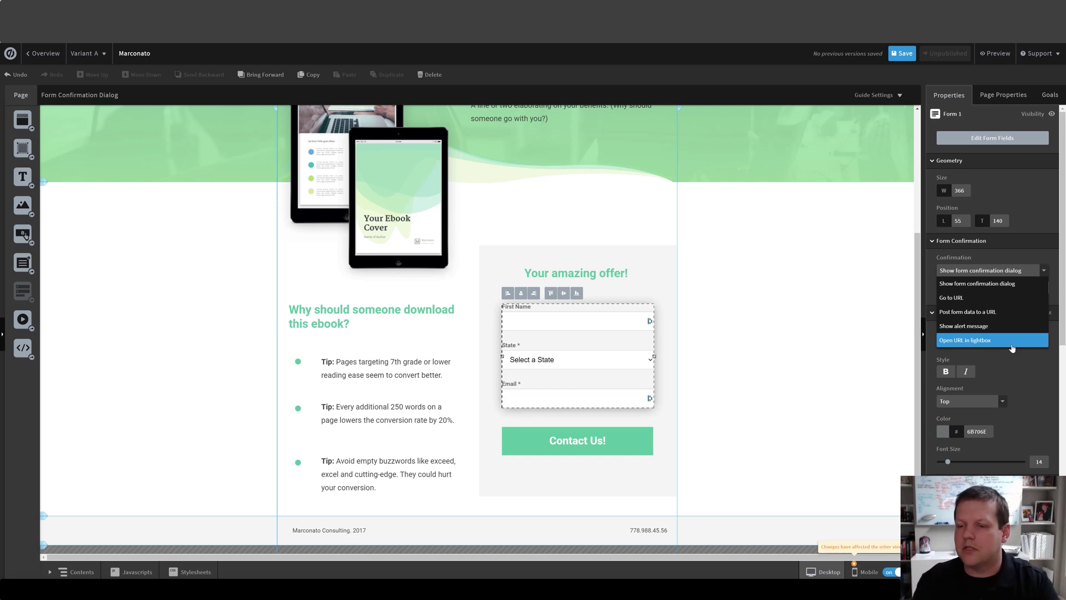
left_click(1022, 286)
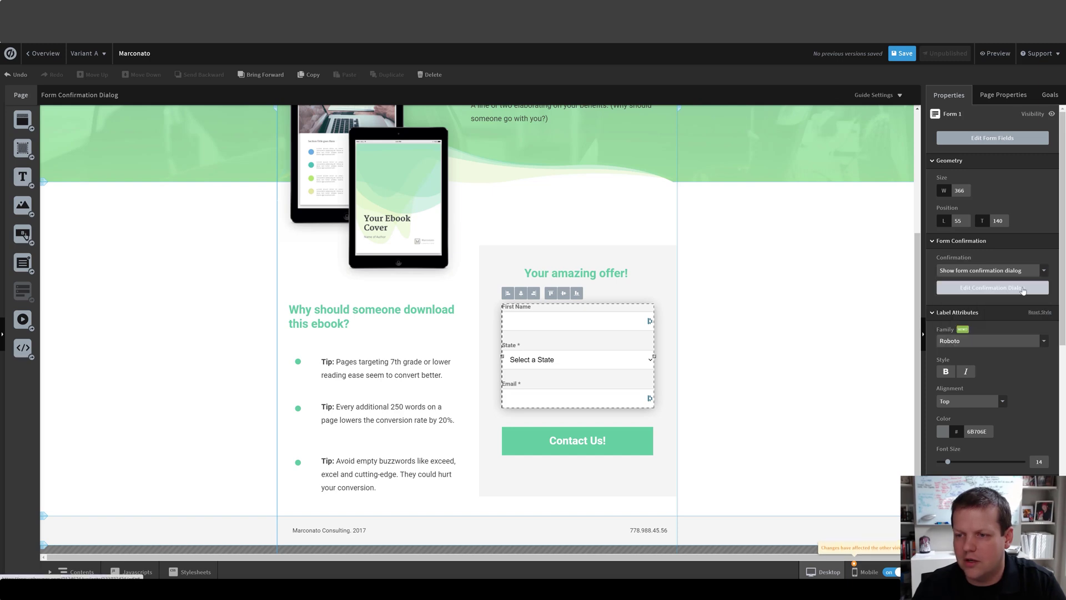
left_click(980, 293)
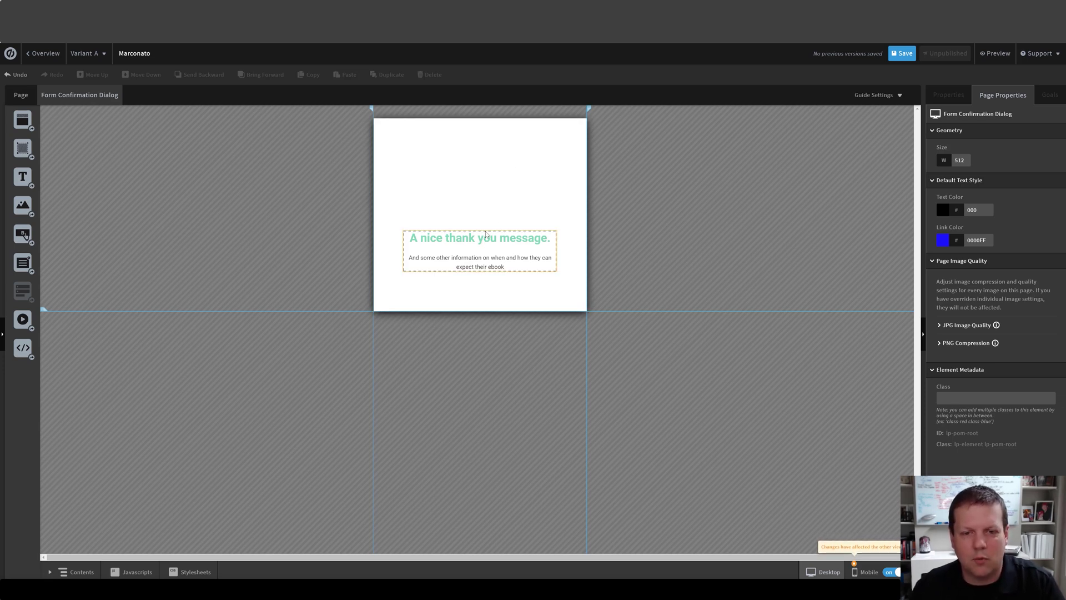
Step: Move the dialog text up and change its heading to 'We'll Be In Touch!'
left_click_drag(488, 242, 489, 150)
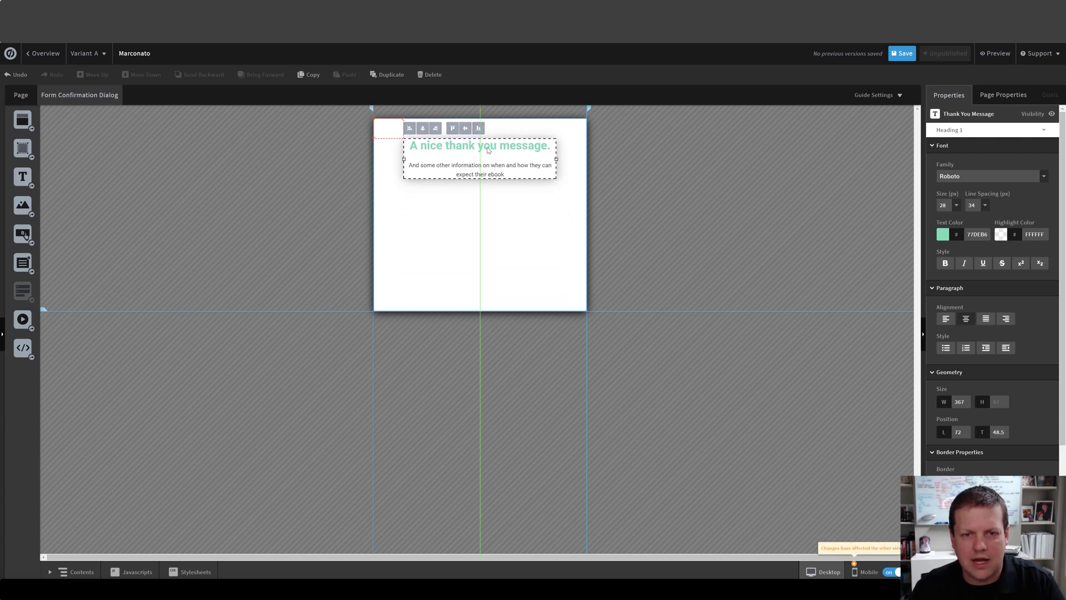
double_click(488, 149)
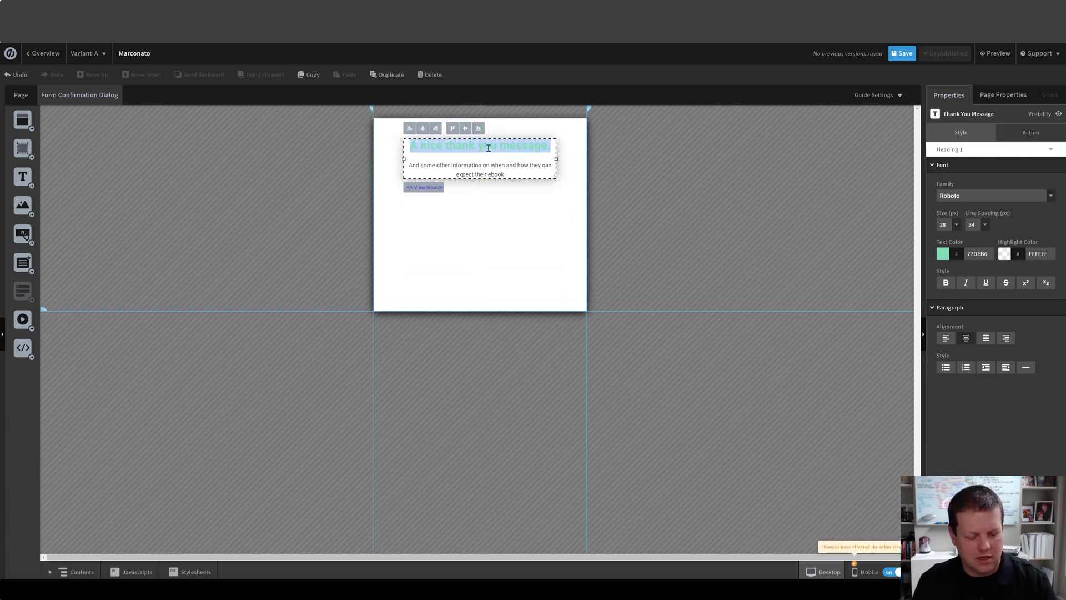
type("We'll")
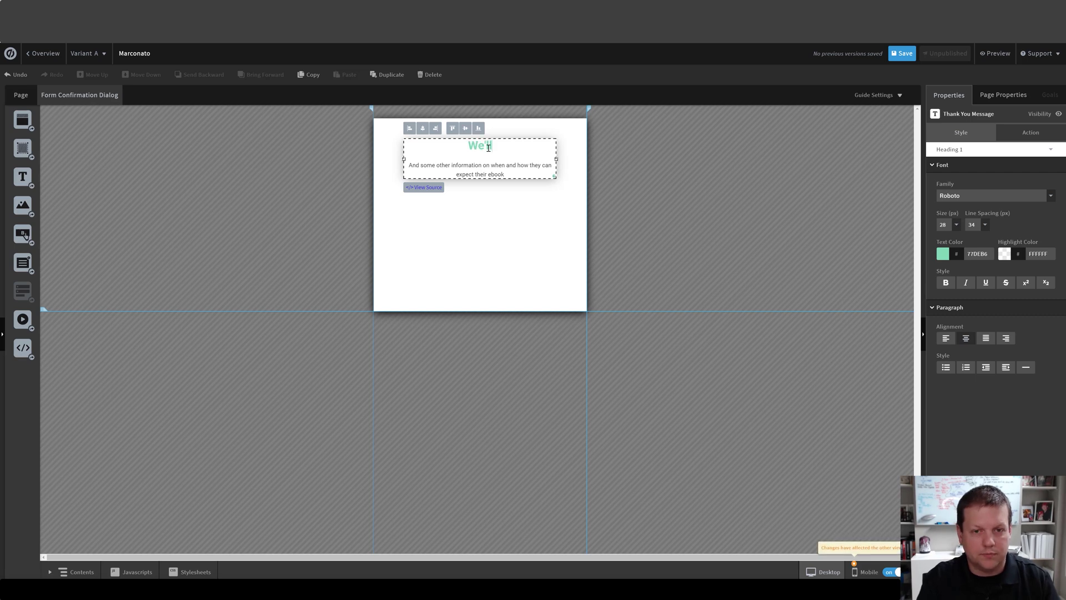
type(" Be In T")
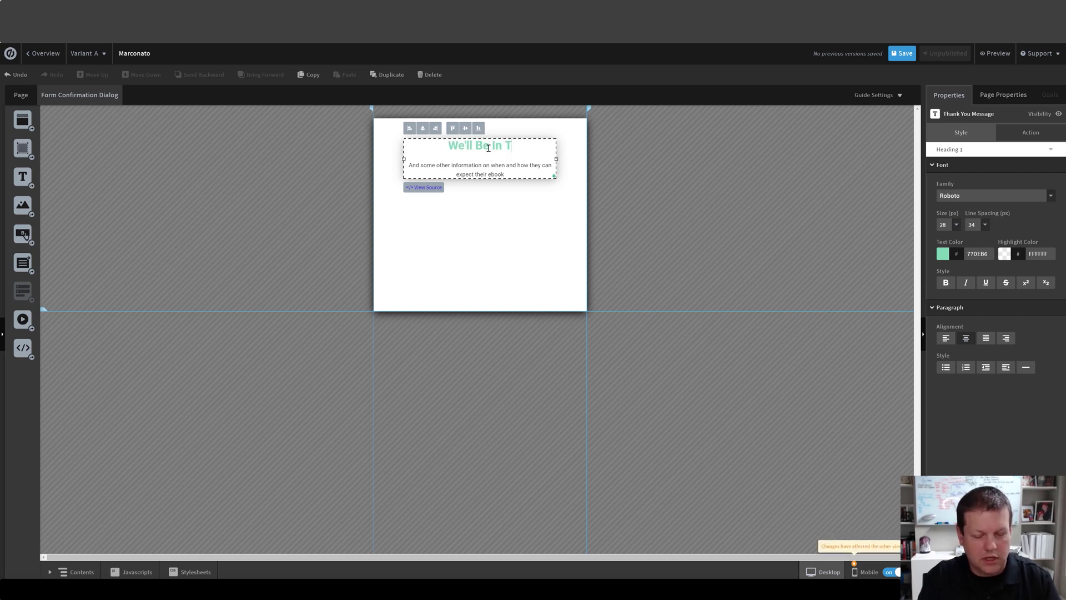
type("ouch!")
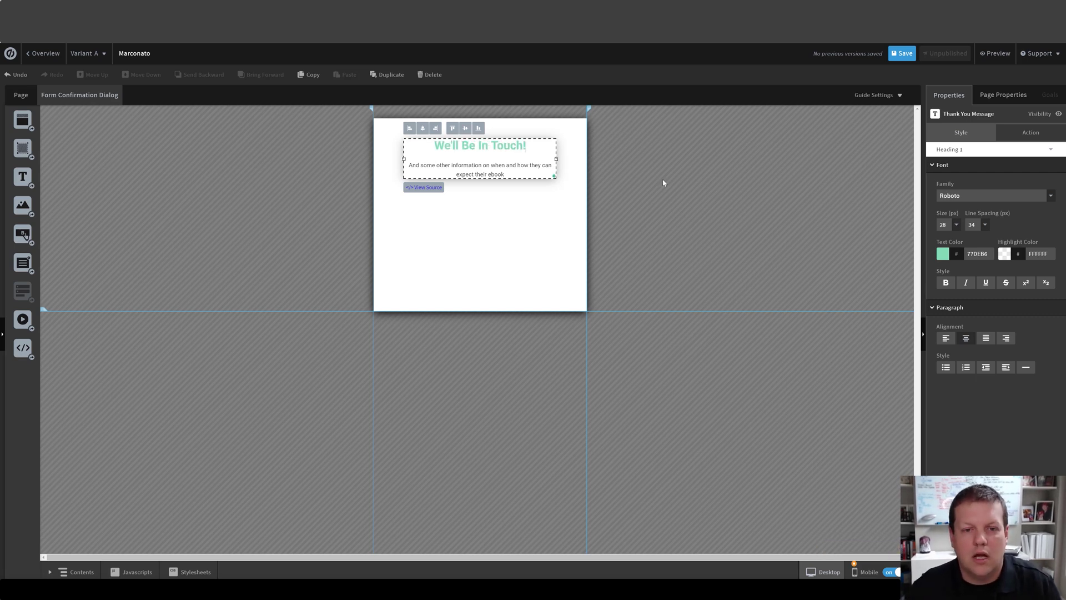
left_click(663, 182)
Step: Shorten the confirmation dialog to 219 high so it fits its message
left_click(498, 276)
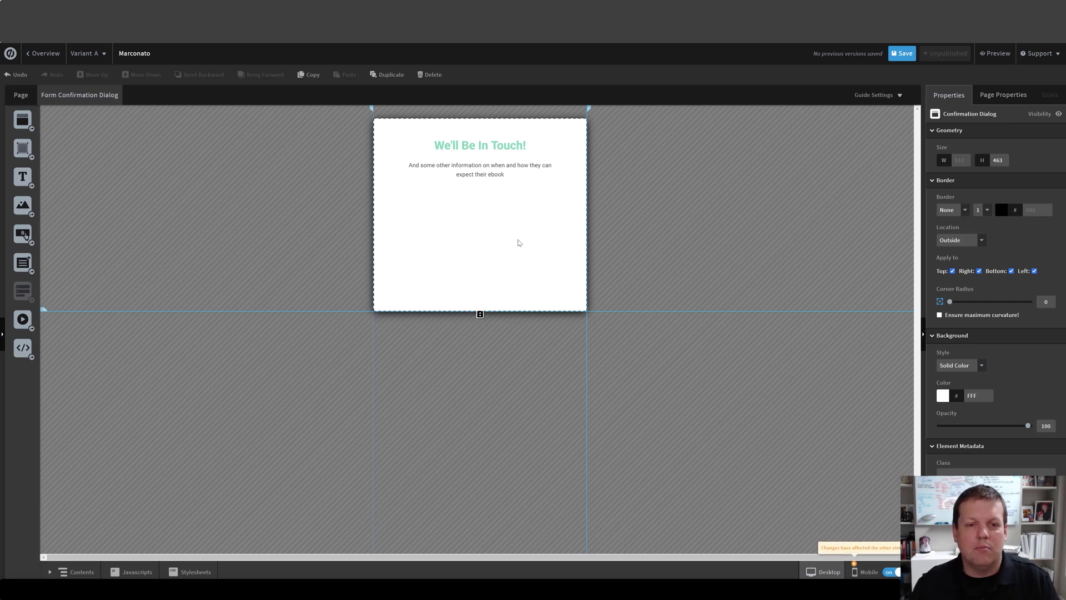
left_click_drag(481, 314, 489, 215)
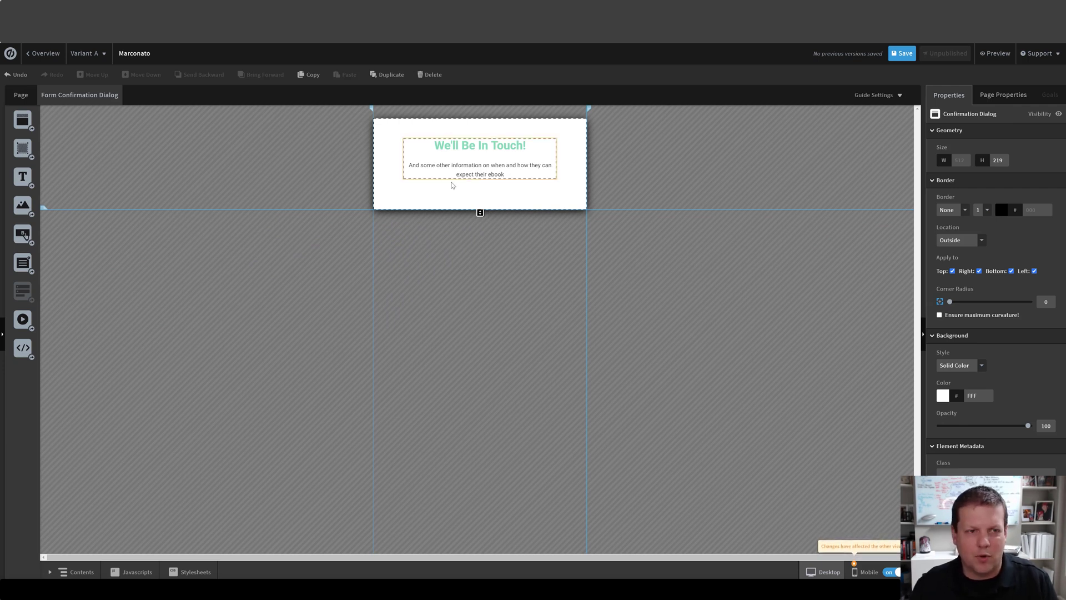
left_click(23, 96)
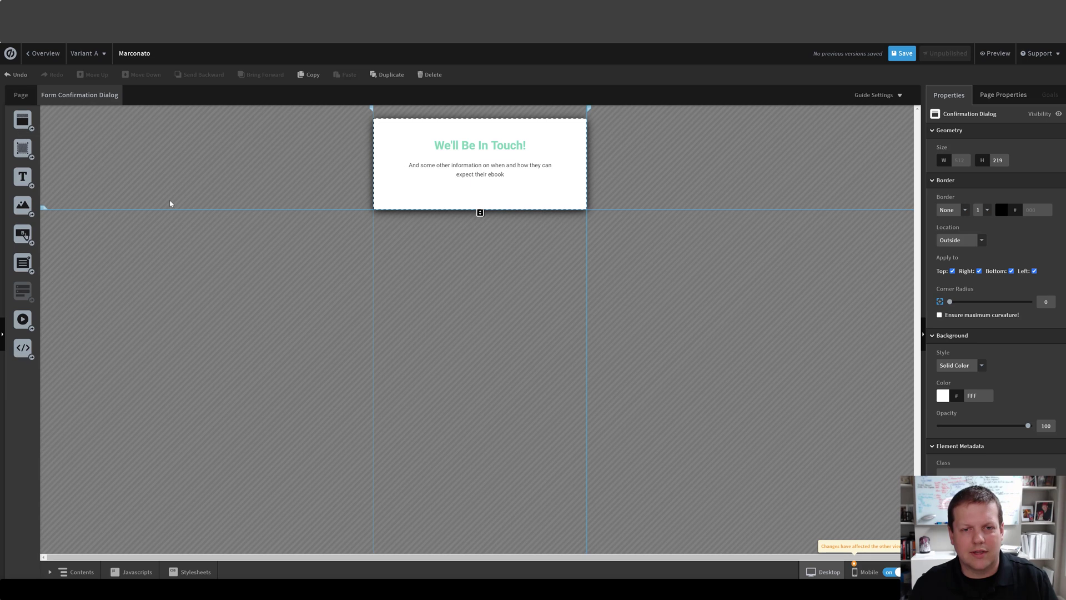
Step: Scroll the main landing page to bring the lead form and footer into view
scroll(783, 411, "up", 5)
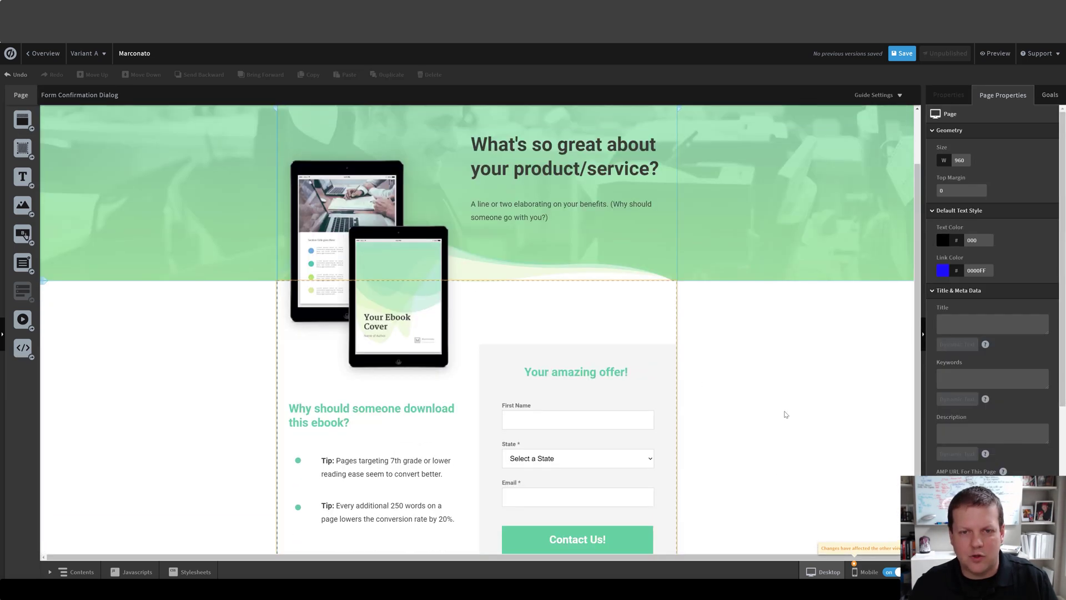
scroll(786, 414, "down", 4)
scroll(786, 414, "down", 1)
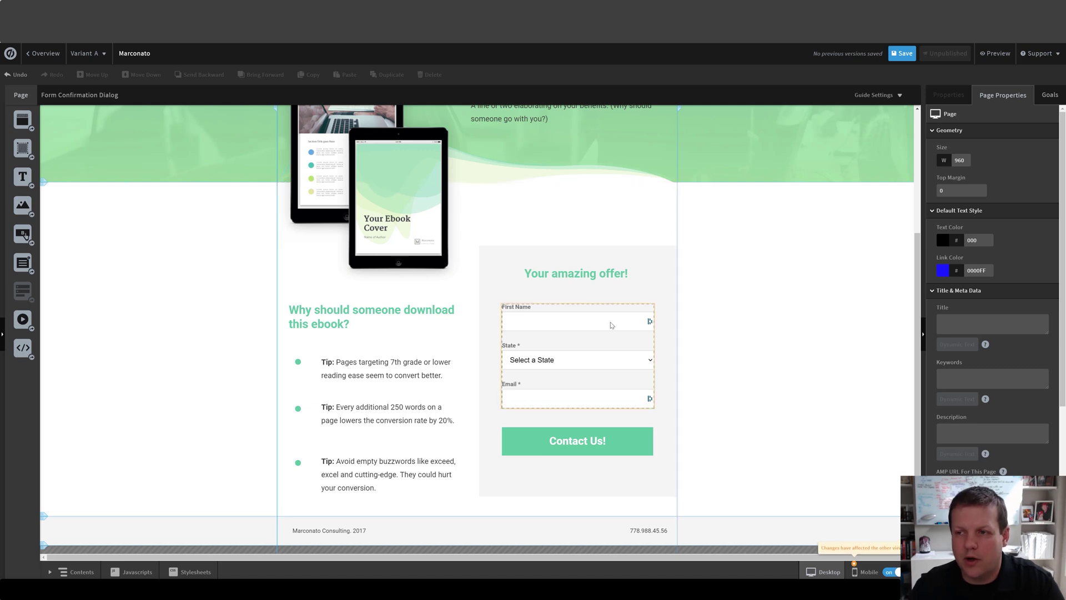
Step: Show the Goals panel with Form Submission checked as the tracked conversion goal
left_click(1046, 96)
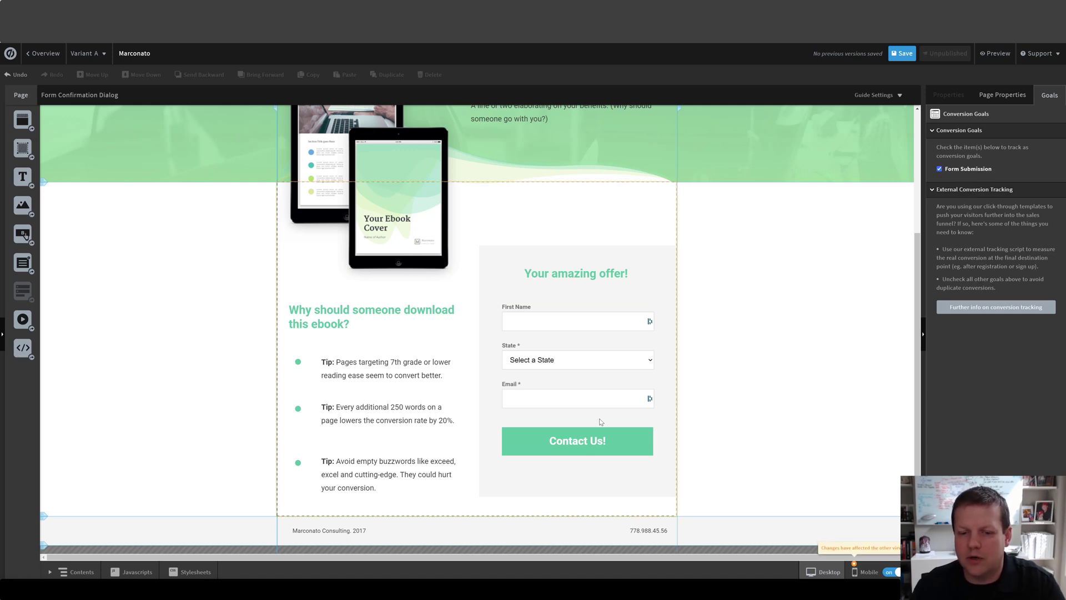
left_click(599, 439)
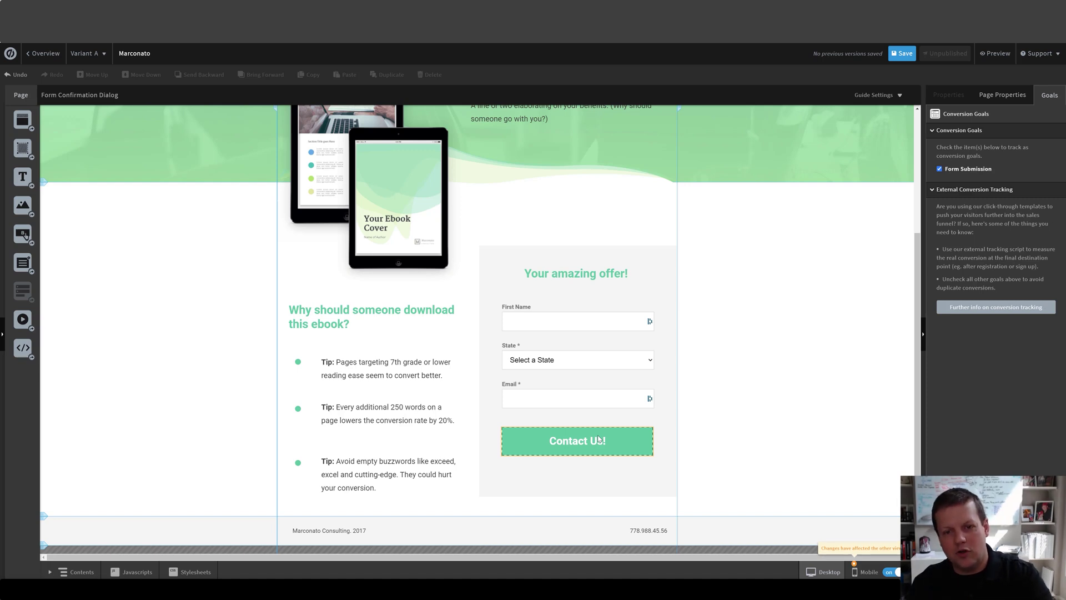
left_click(770, 273)
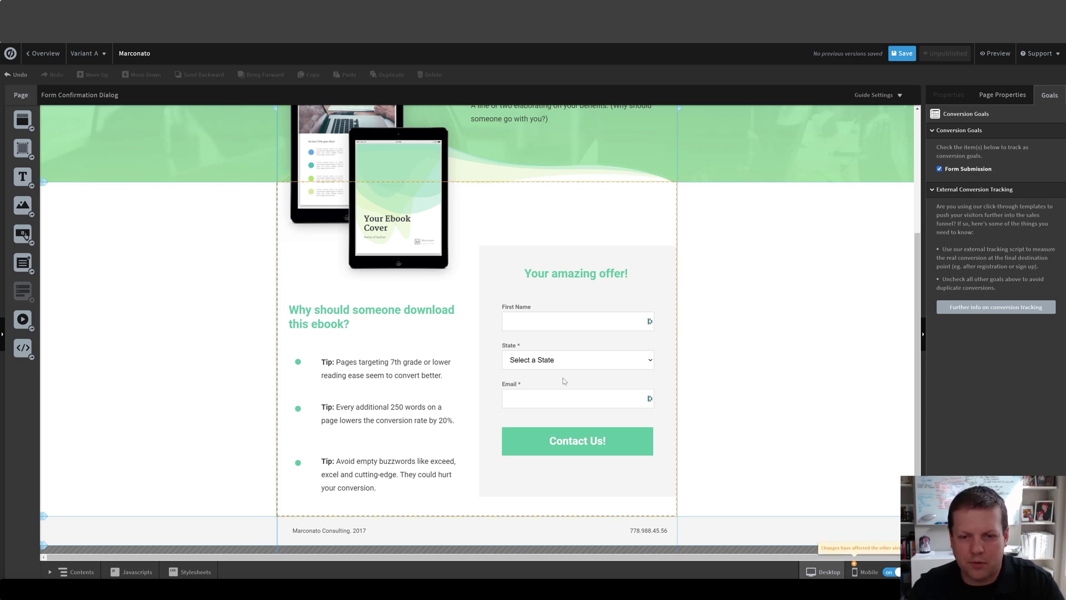
left_click_drag(22, 177, 329, 282)
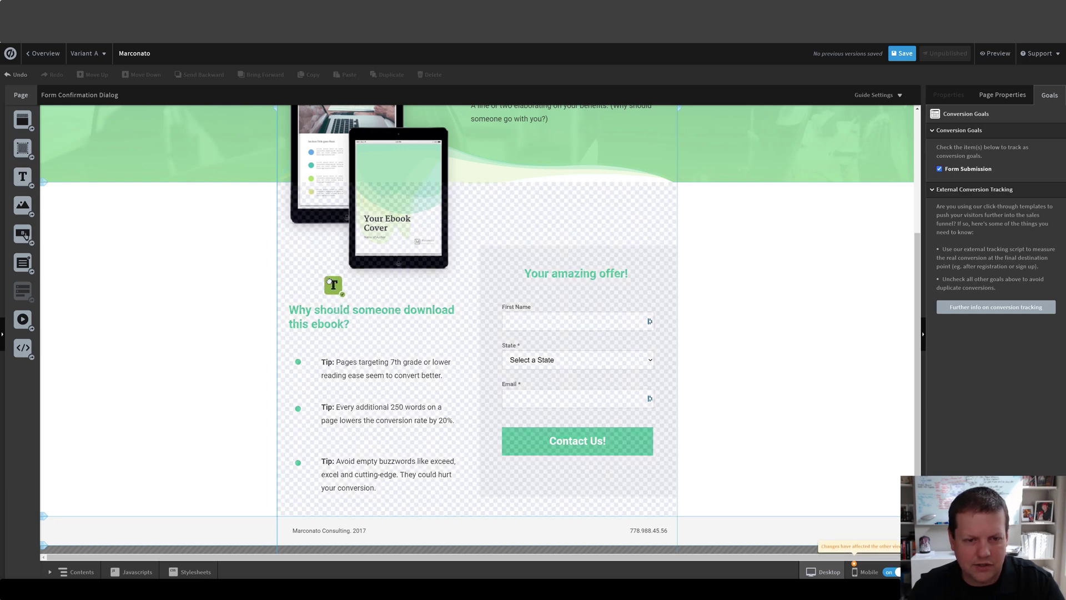
left_click_drag(329, 281, 331, 283)
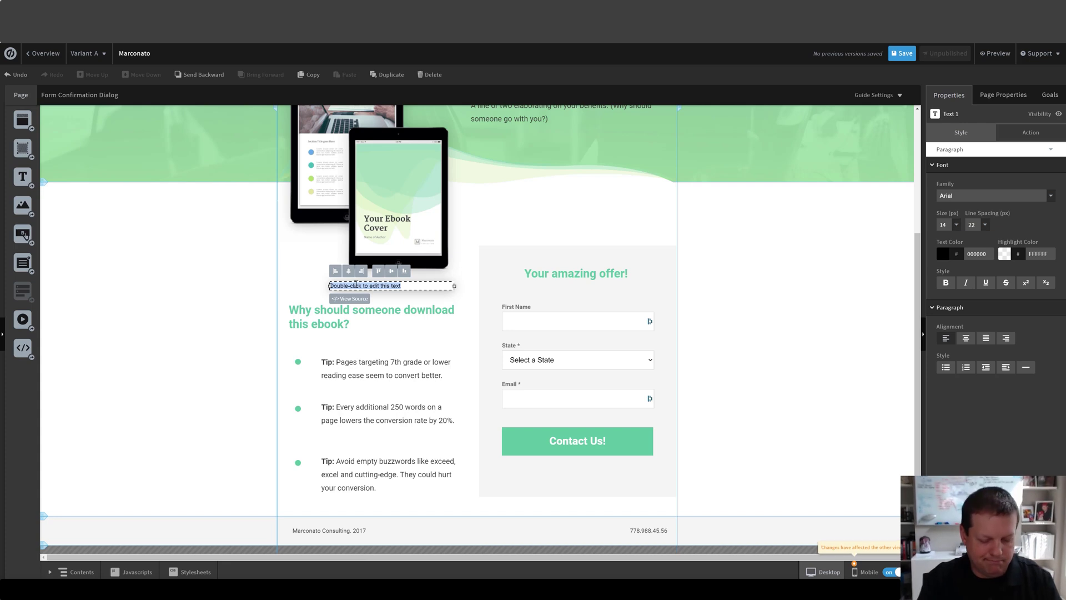
type("www.l")
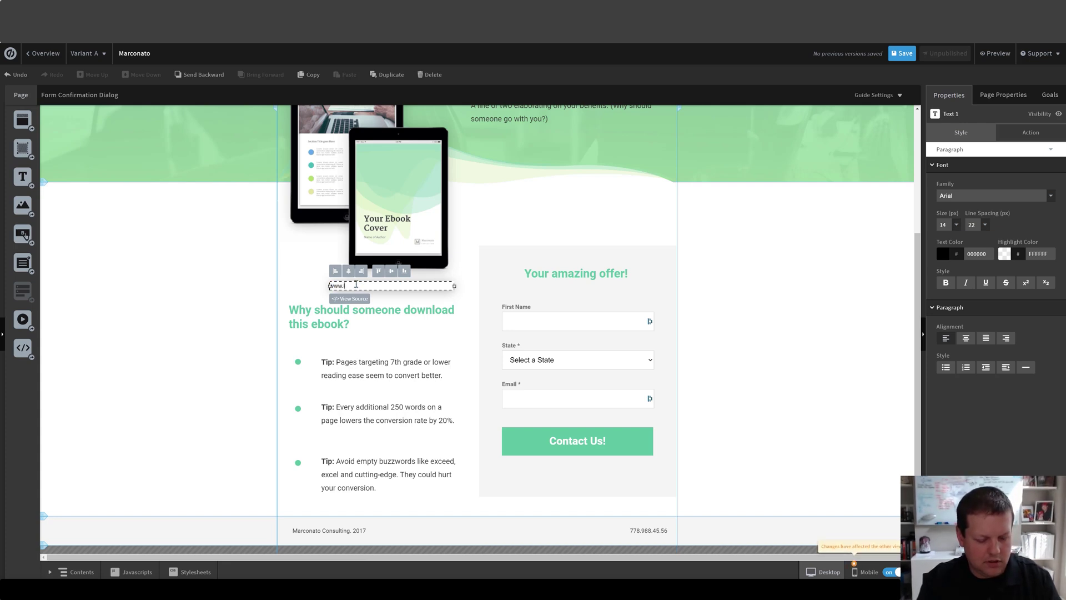
type("eads.com")
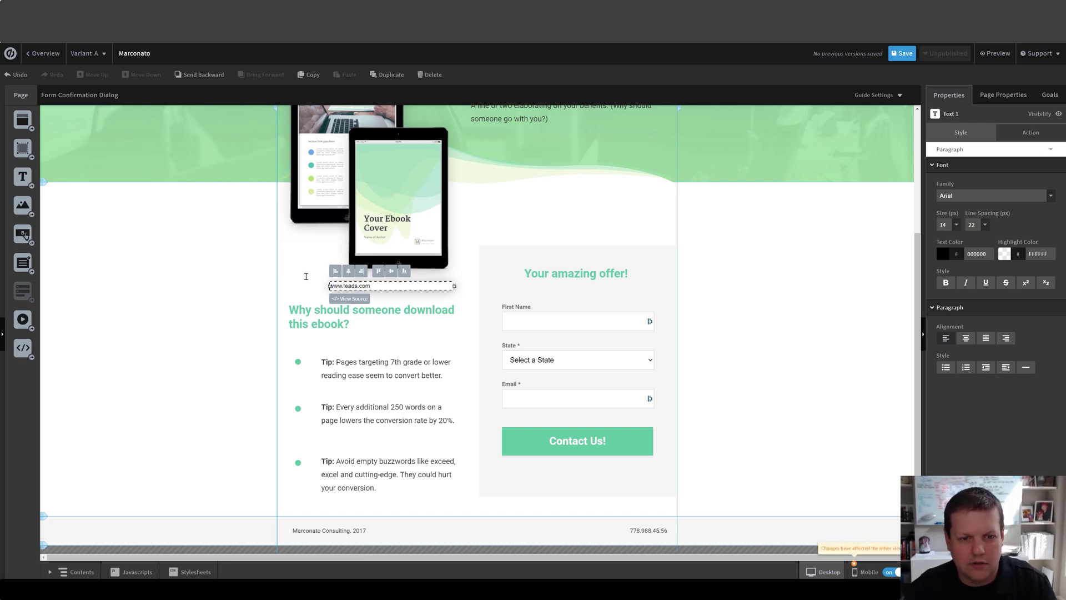
left_click(381, 317)
left_click(379, 297)
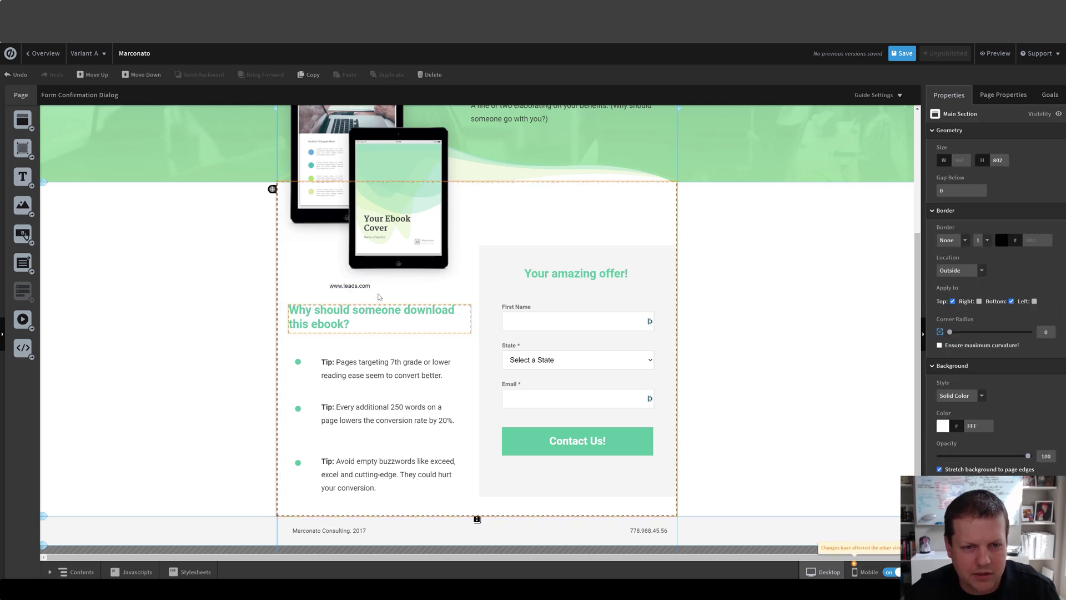
left_click(366, 287)
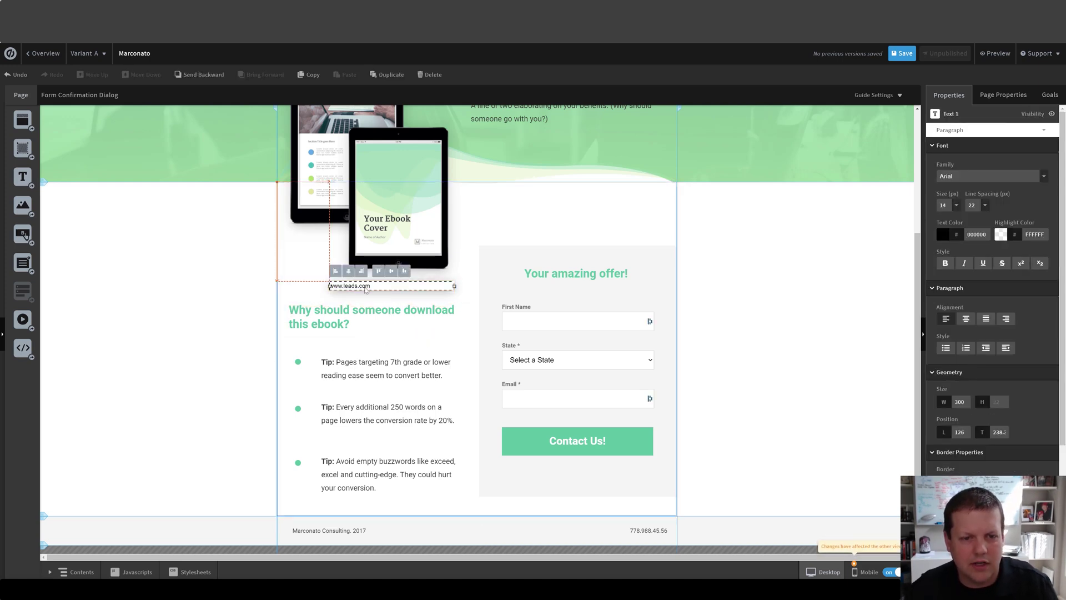
double_click(367, 288)
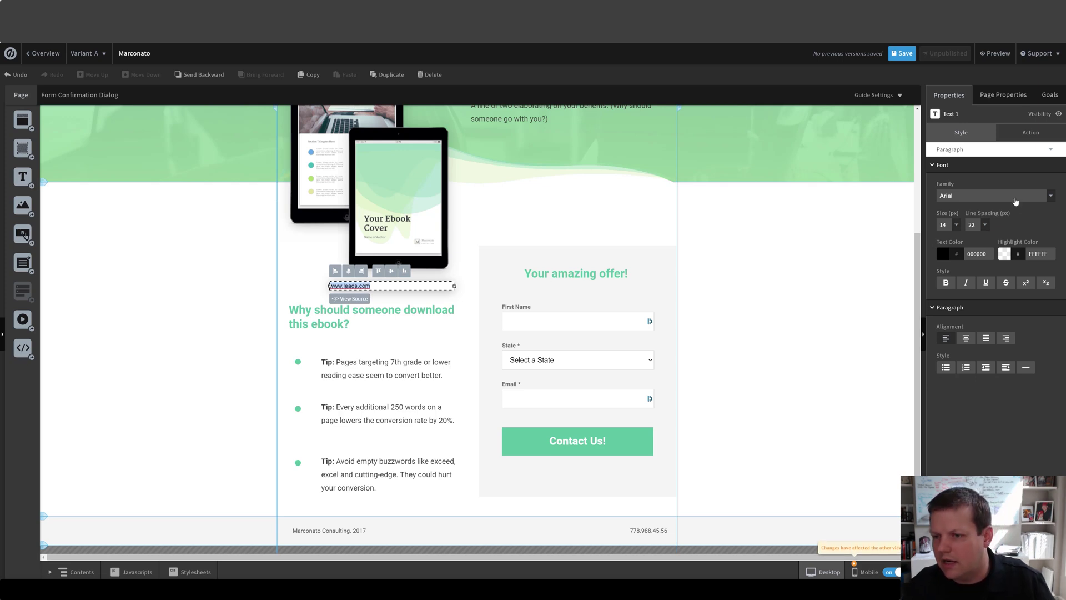
left_click(1025, 136)
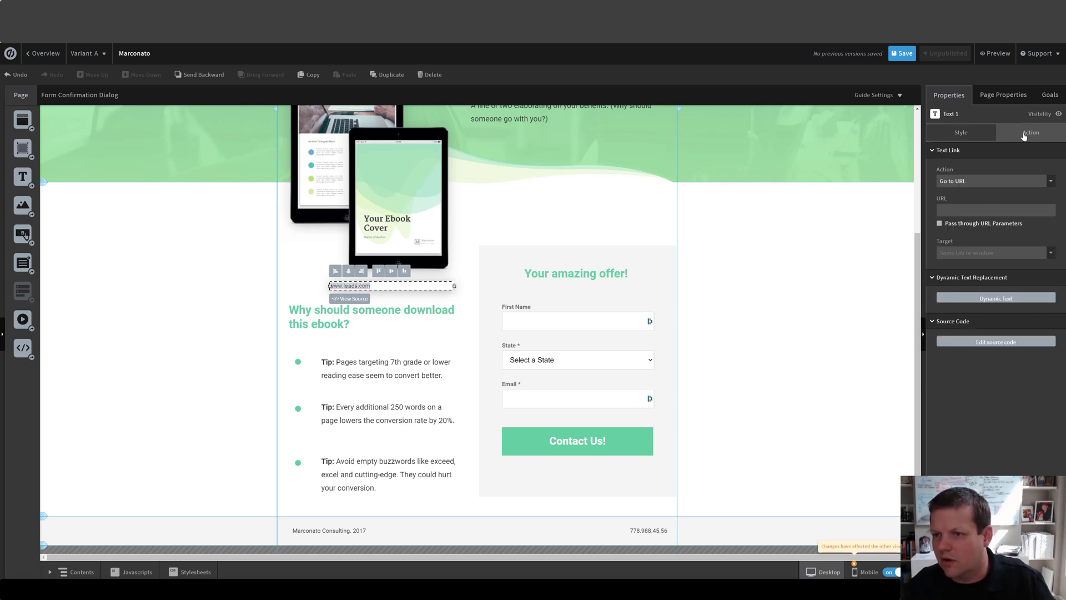
left_click(952, 212)
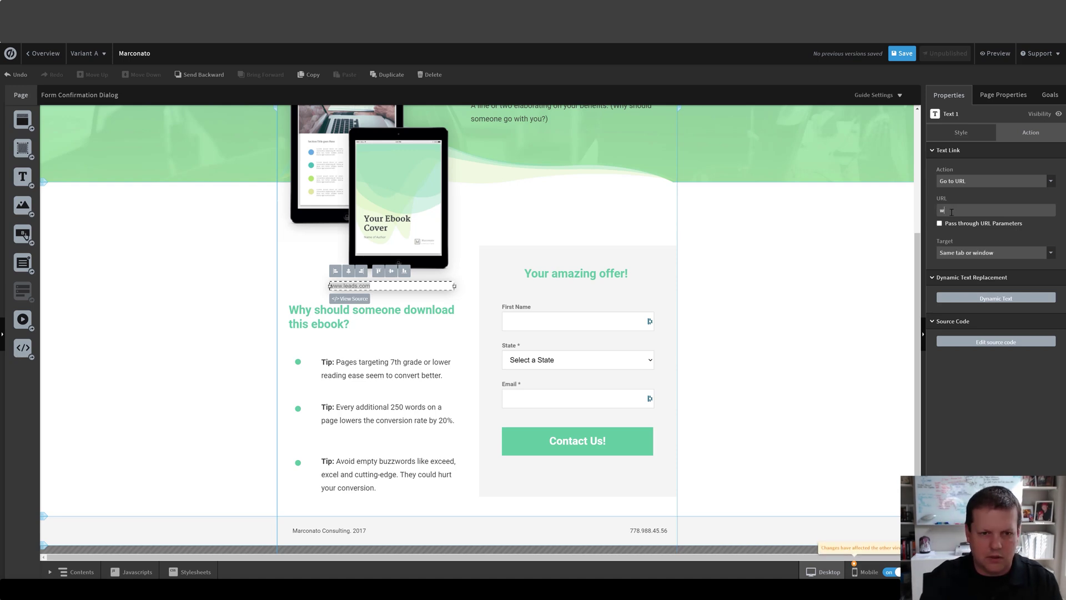
type("www.lea")
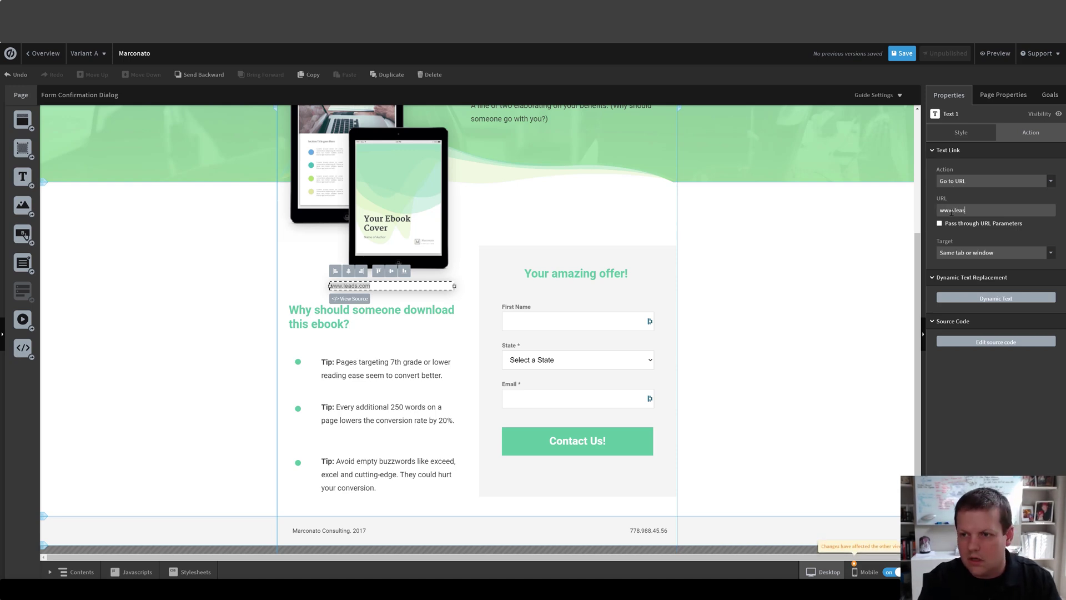
type("ds.com")
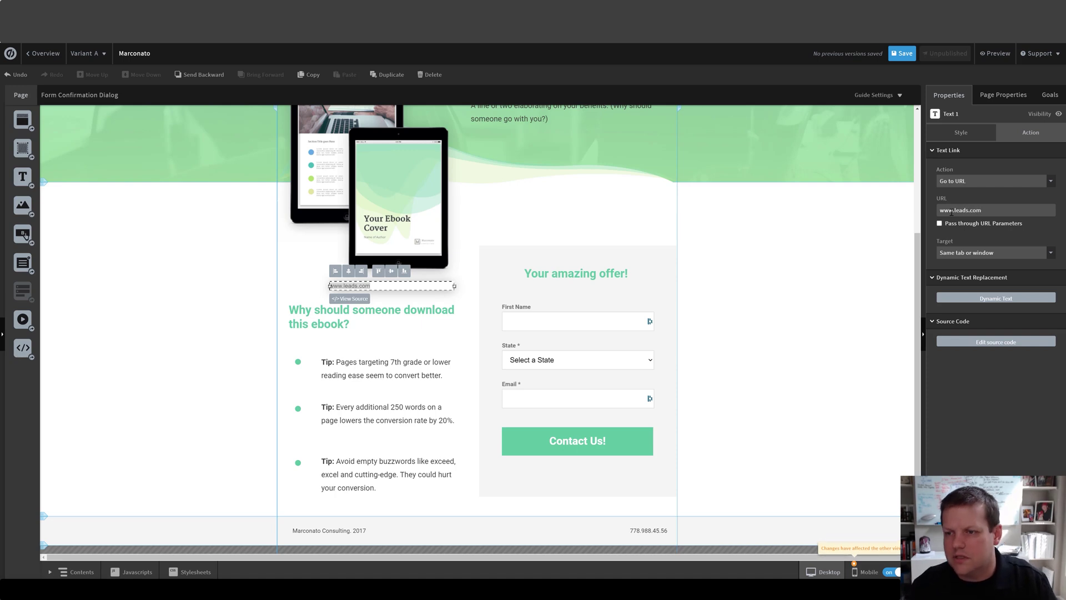
key("Return")
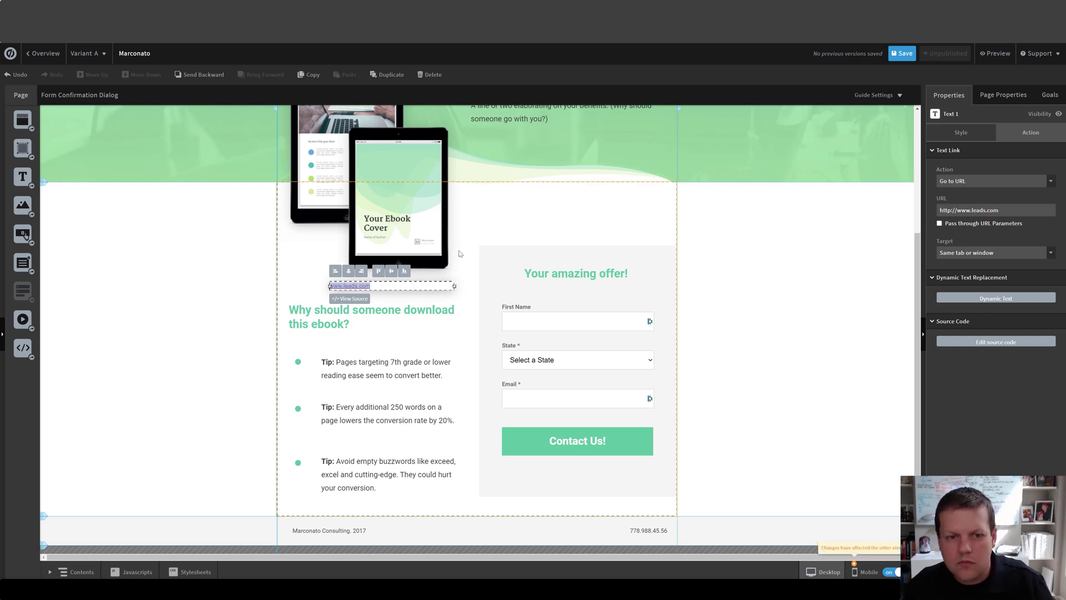
left_click(471, 253)
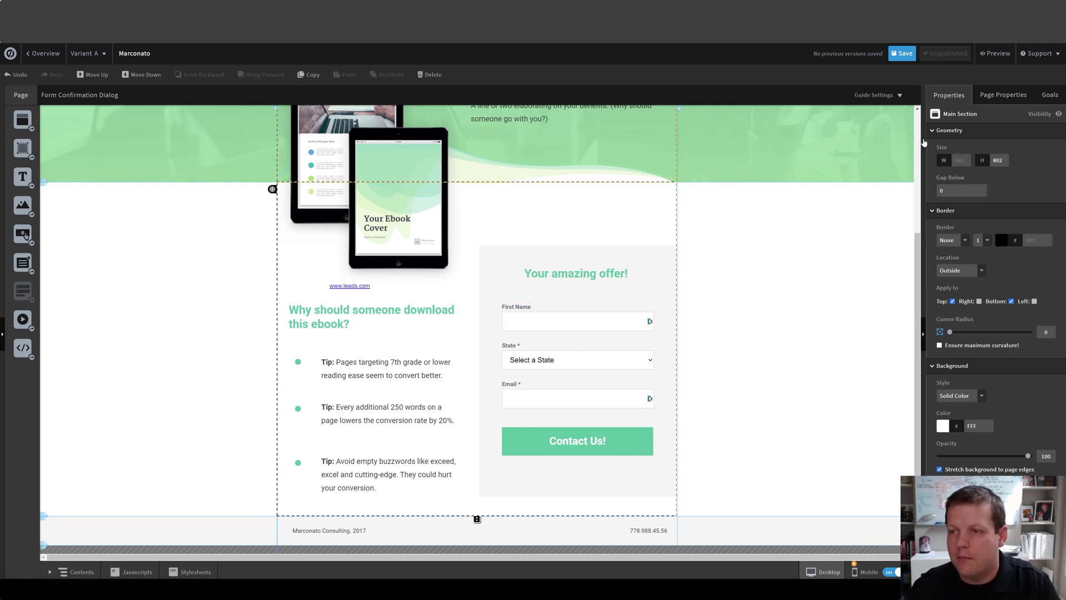
left_click(1051, 95)
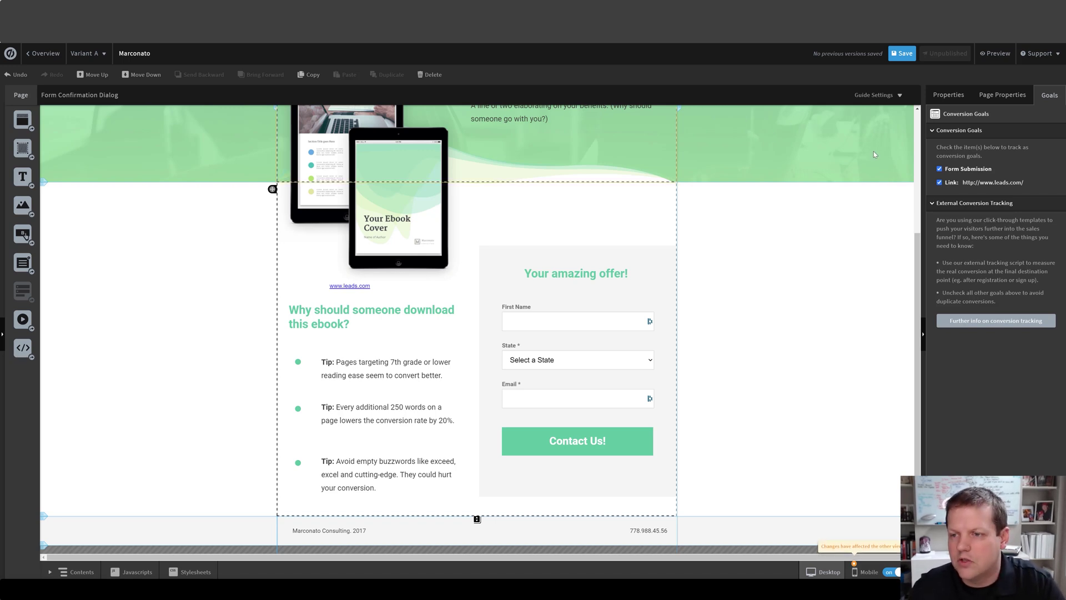
left_click(939, 168)
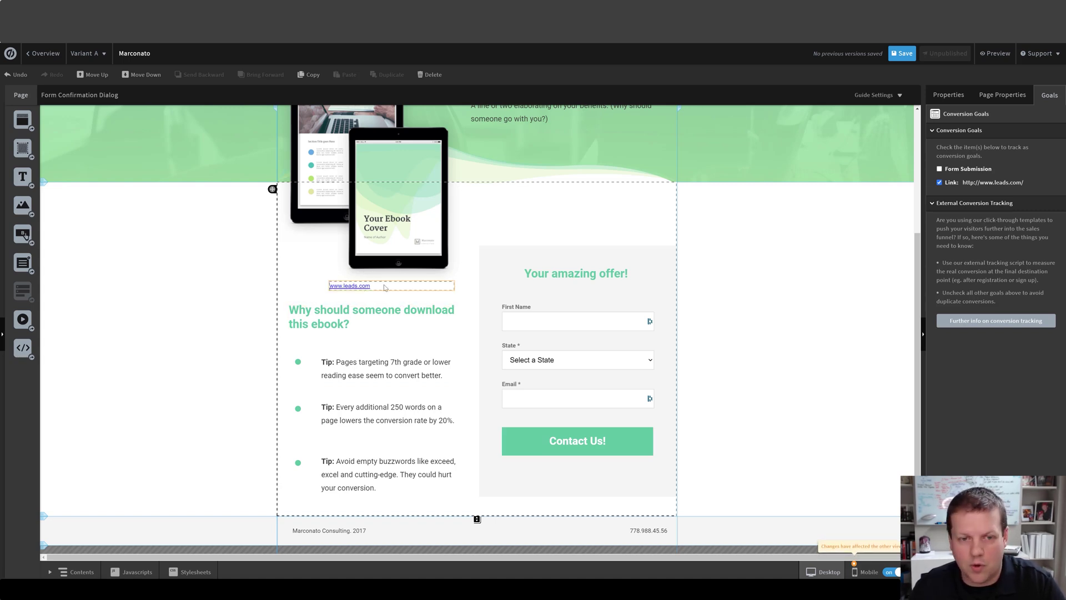
Step: Select the Main Section on the canvas to bring back its properties
left_click(715, 300)
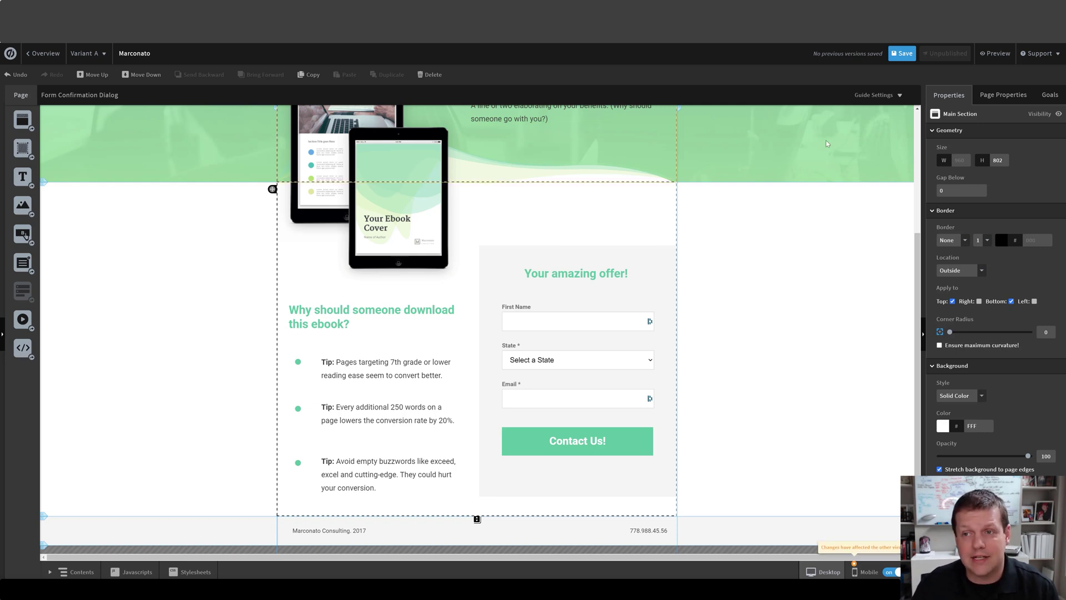
Step: Save the edited landing page and go to the Marconato page's Overview dashboard
left_click(906, 54)
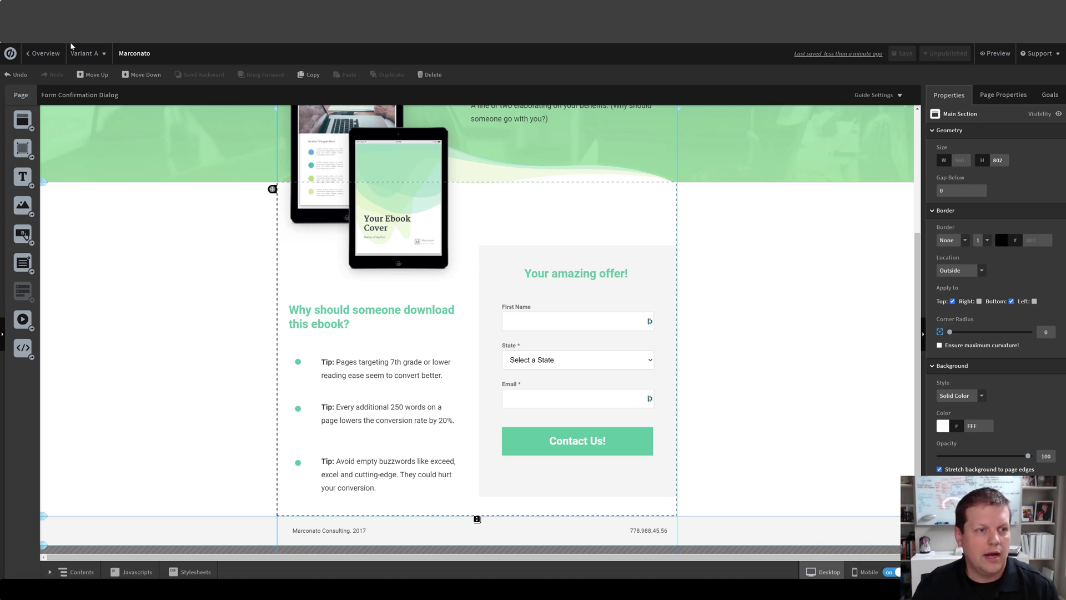
left_click(58, 54)
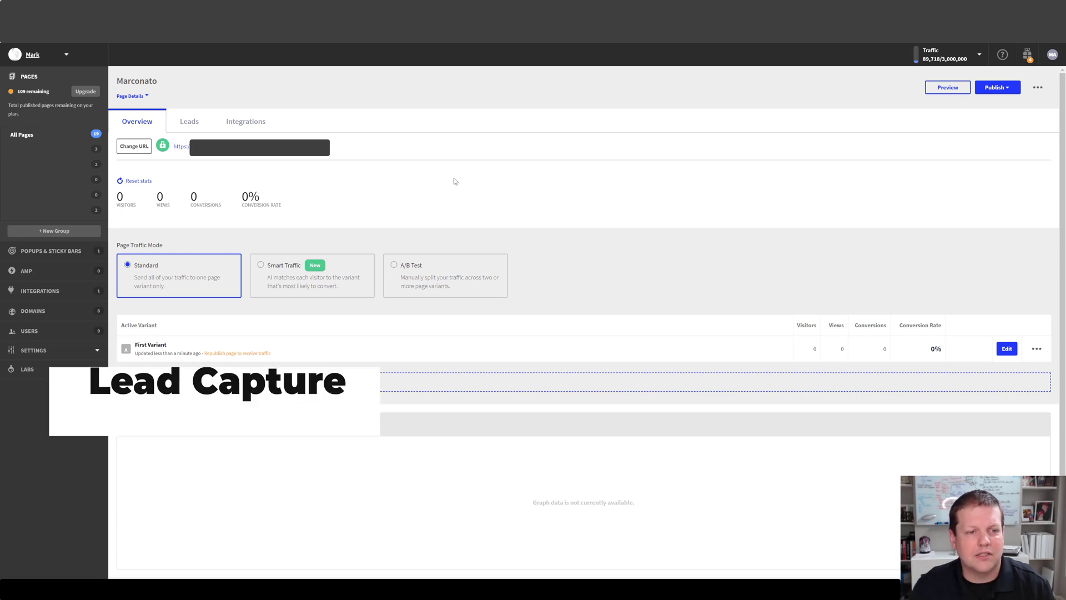
Step: Check the Marconato page's empty Leads list, then view native integrations like MailChimp and HubSpot
left_click(198, 127)
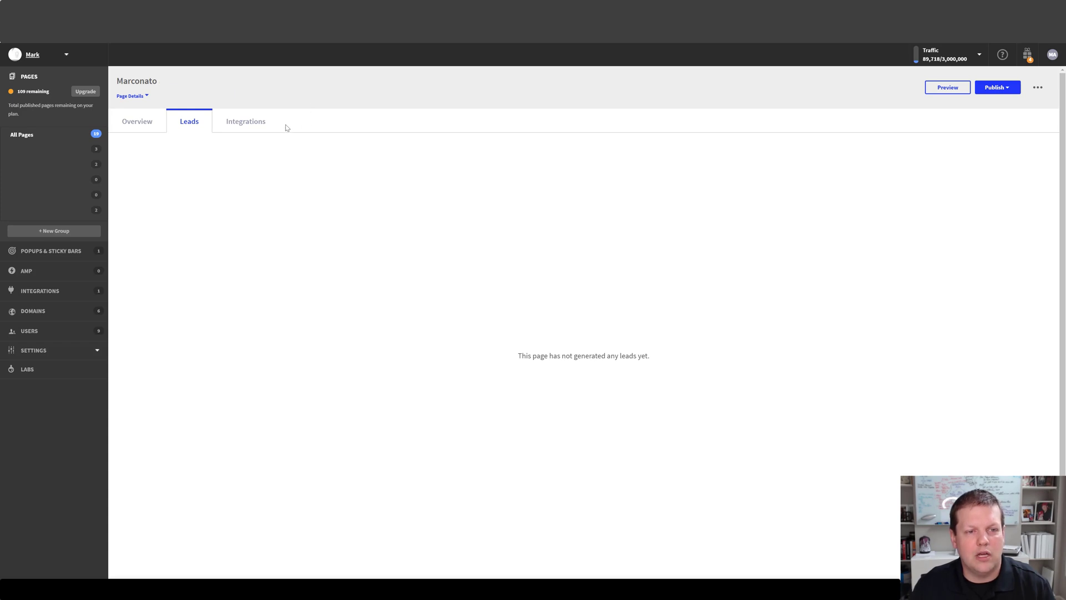
left_click(262, 129)
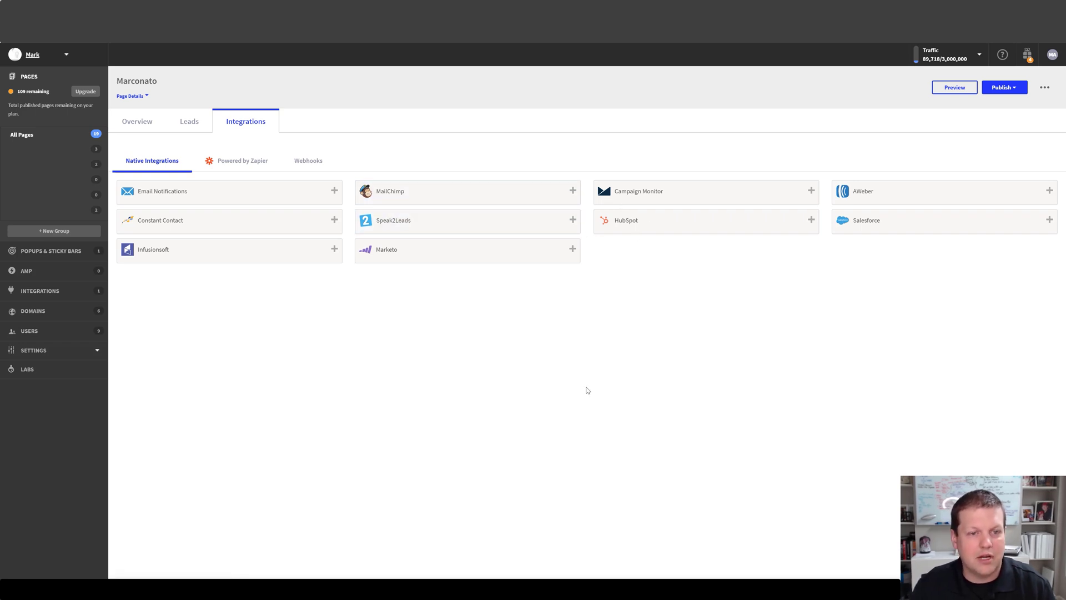
Step: Browse the Zapier zap list and the empty Webhooks tab, then go back to Overview
left_click(251, 164)
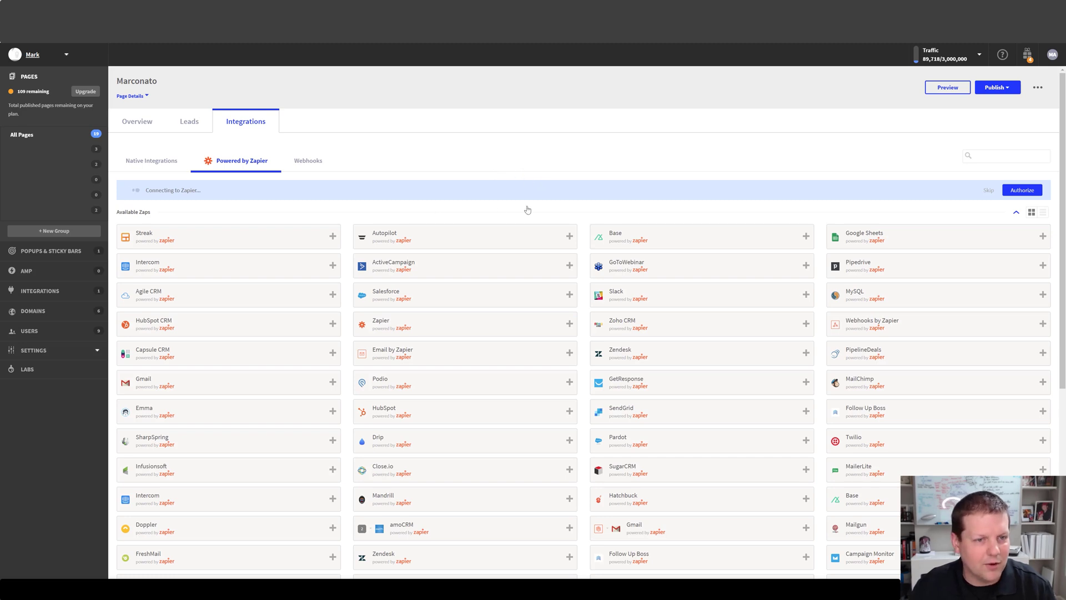
scroll(567, 207, "down", 3)
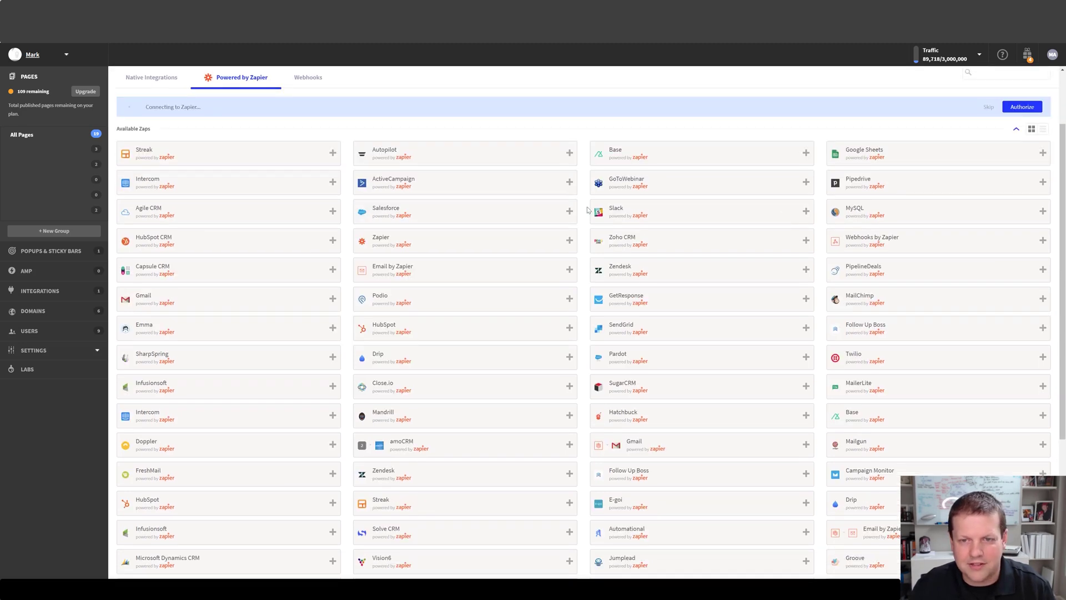
scroll(588, 211, "down", 3)
scroll(588, 214, "up", 3)
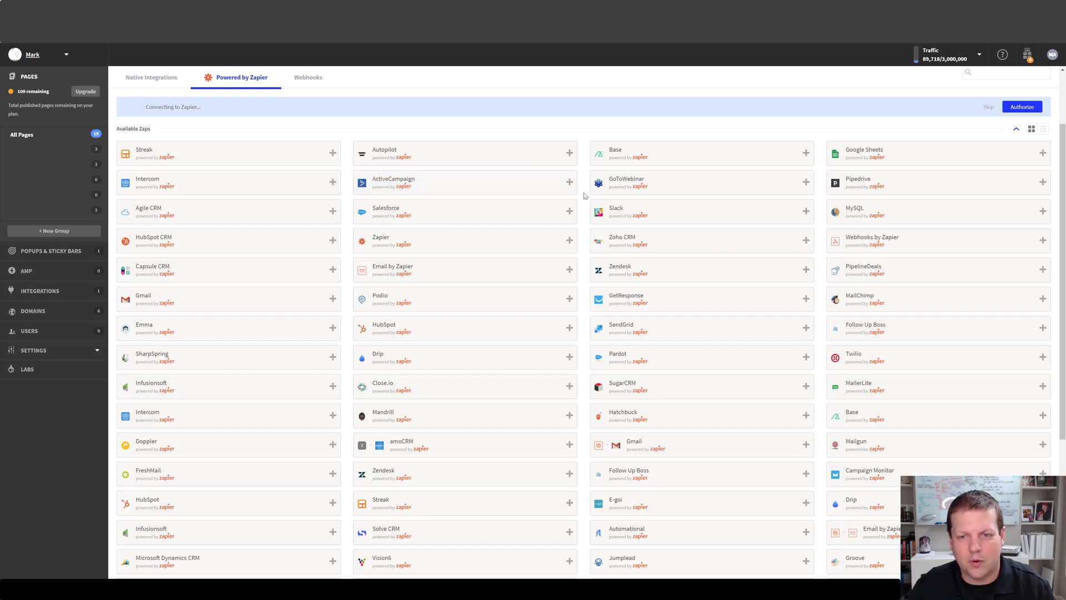
scroll(586, 196, "up", 2)
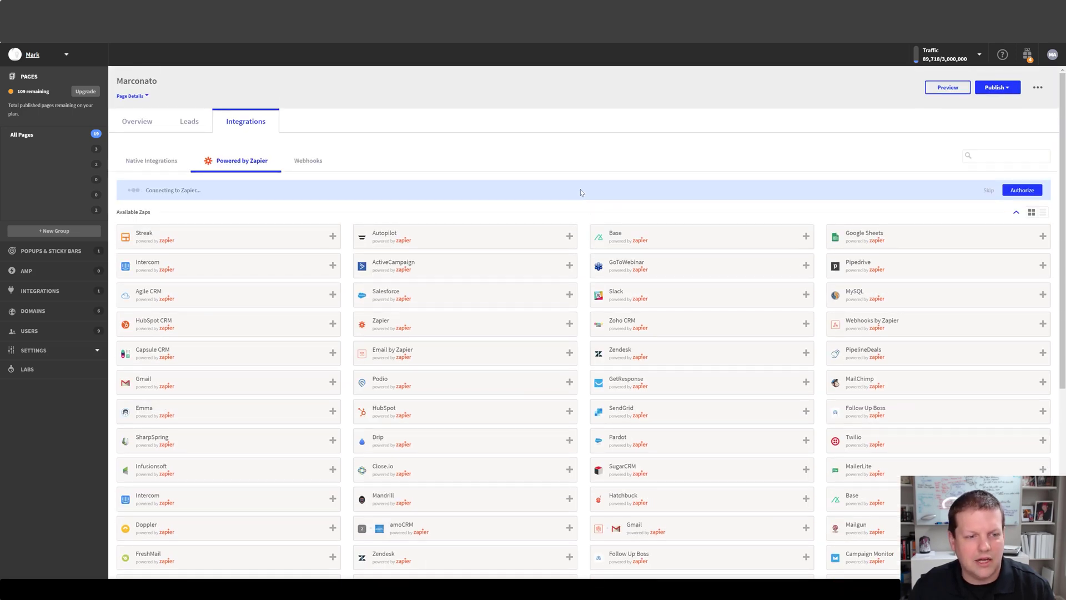
scroll(661, 290, "down", 4)
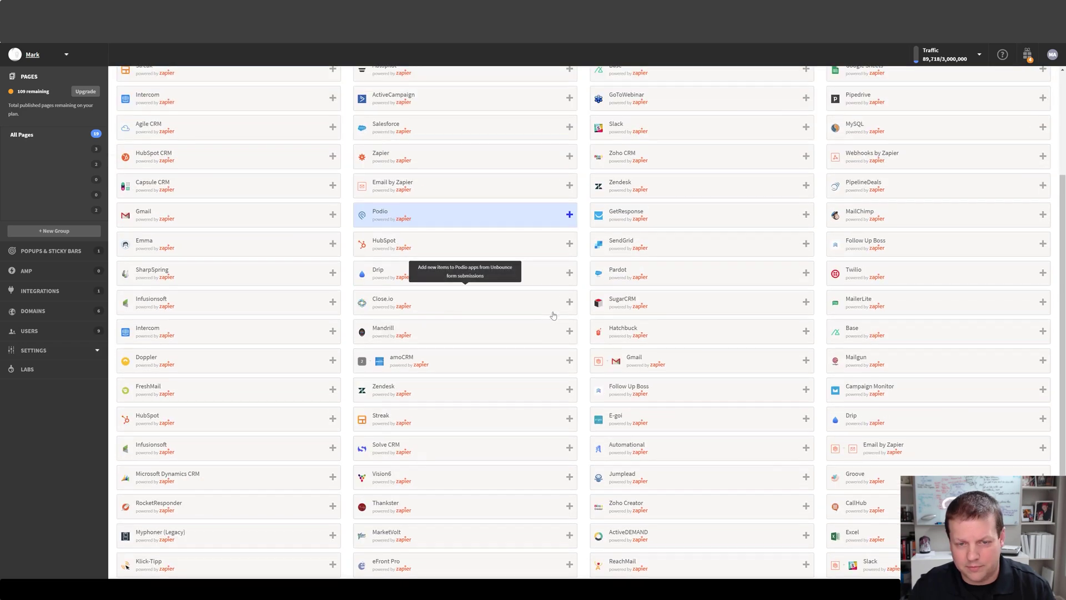
scroll(553, 315, "down", 3)
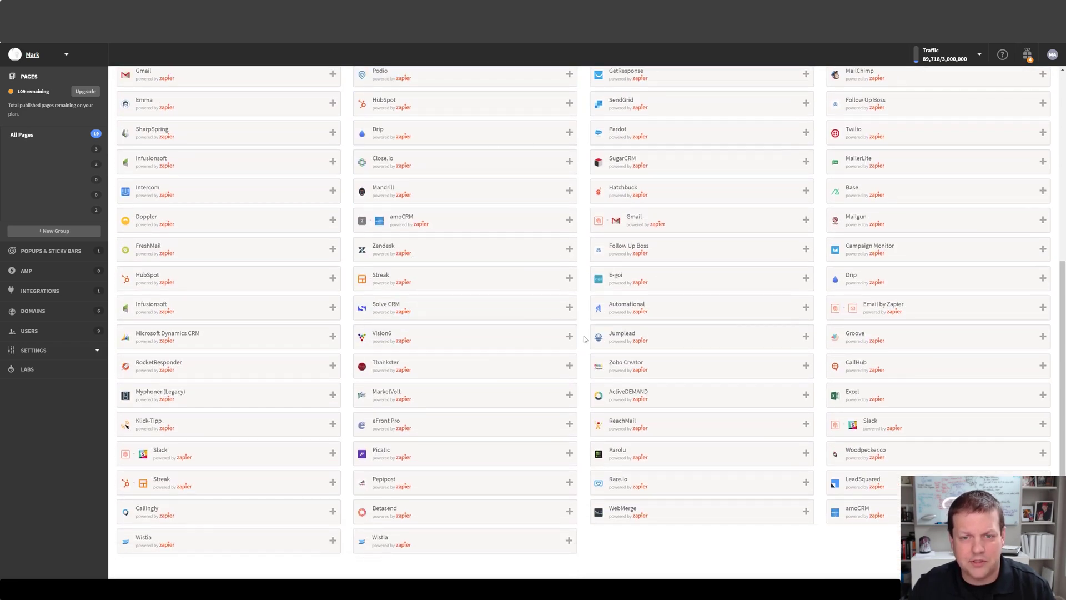
scroll(584, 339, "up", 6)
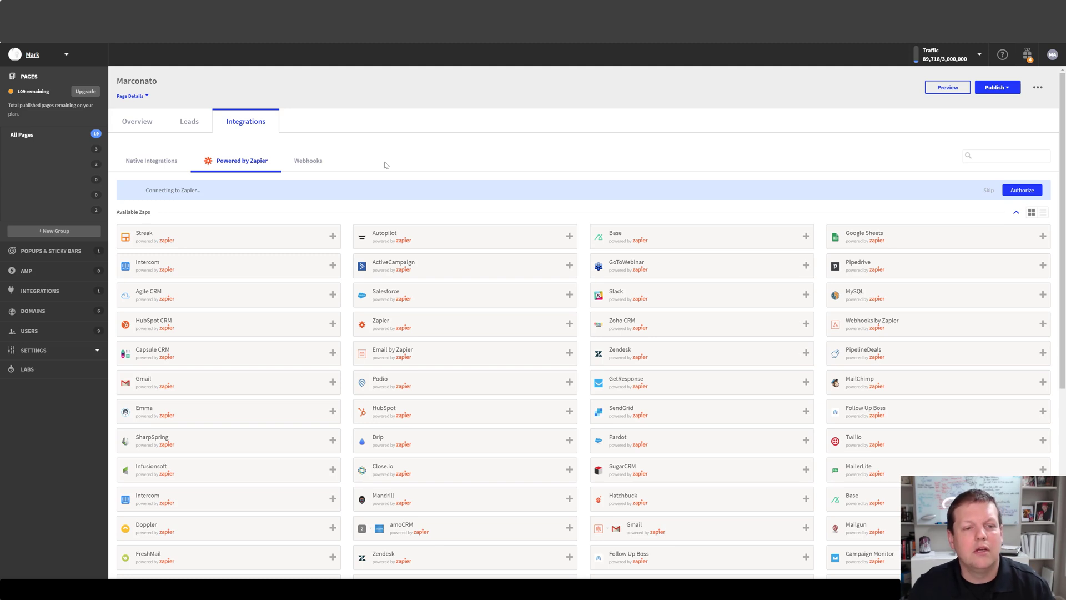
left_click(315, 161)
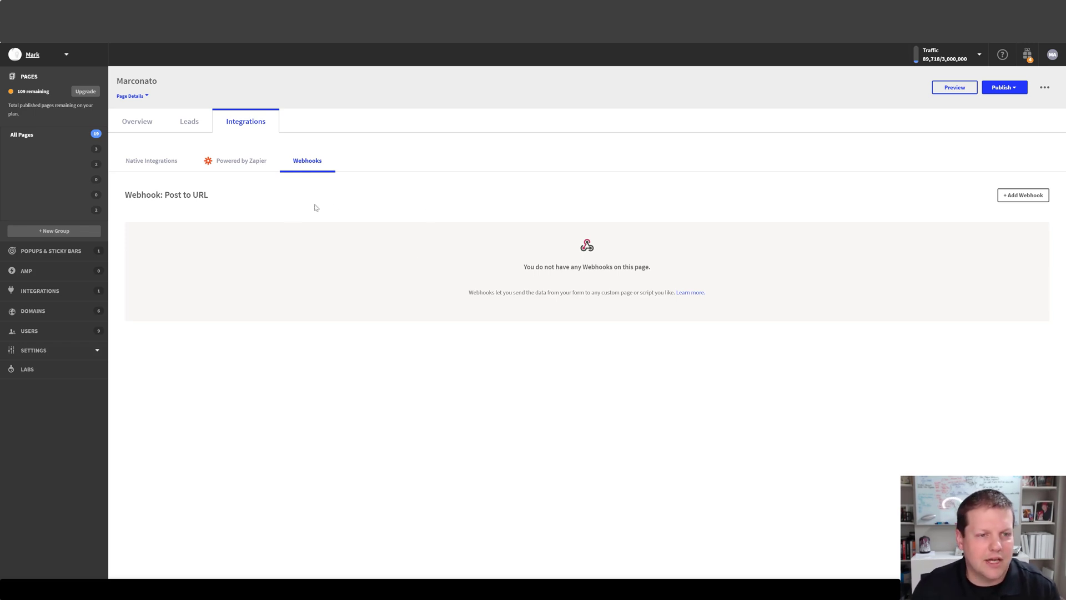
left_click(142, 164)
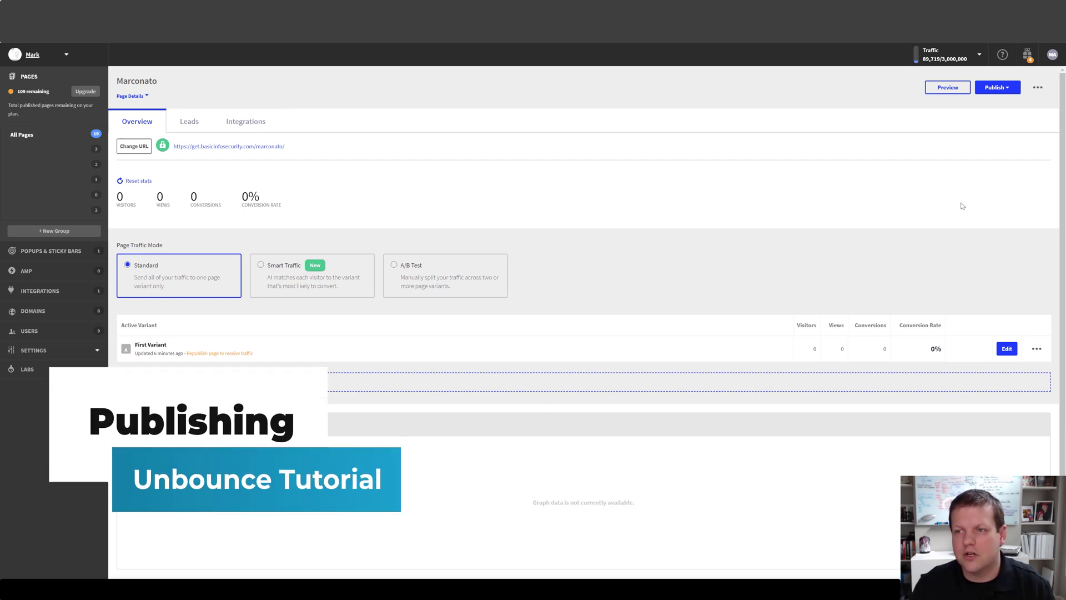
Step: Publish the Marconato page live immediately via Publish Now and confirm with Publish Page
left_click(1005, 87)
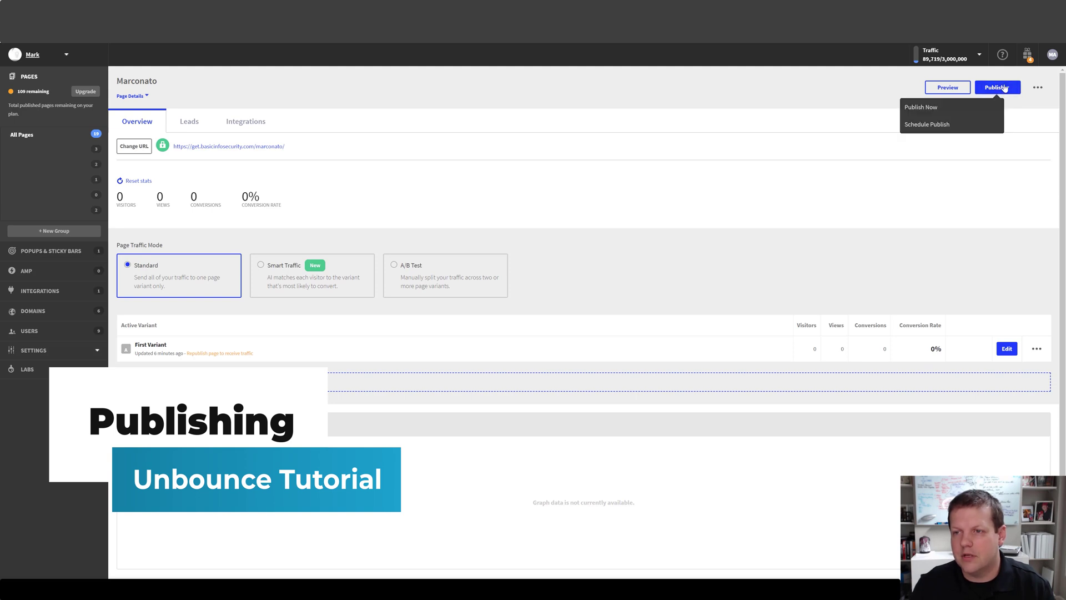
left_click(921, 106)
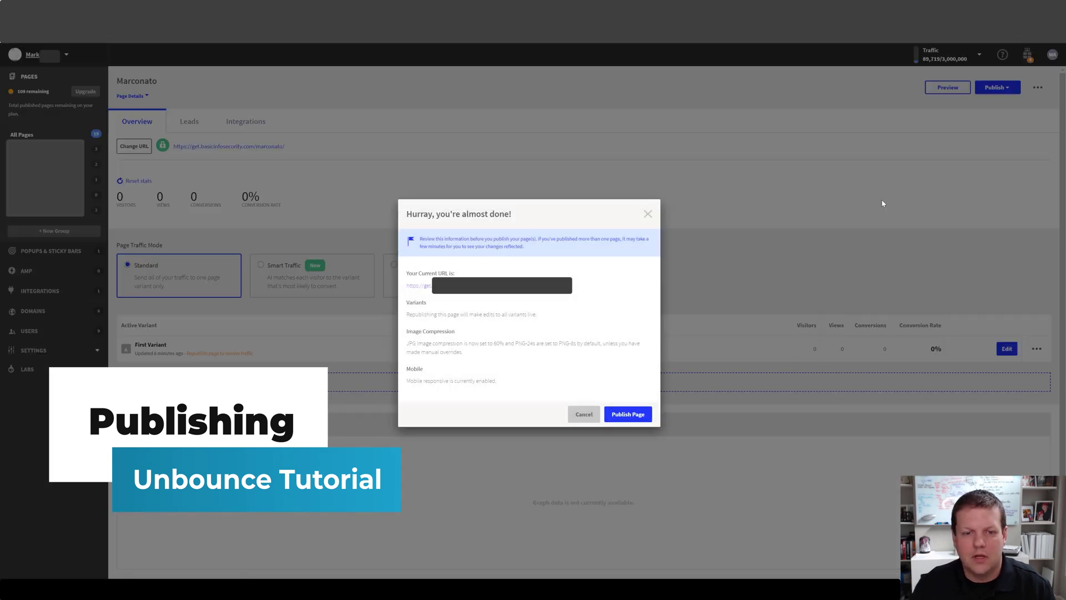
left_click(629, 418)
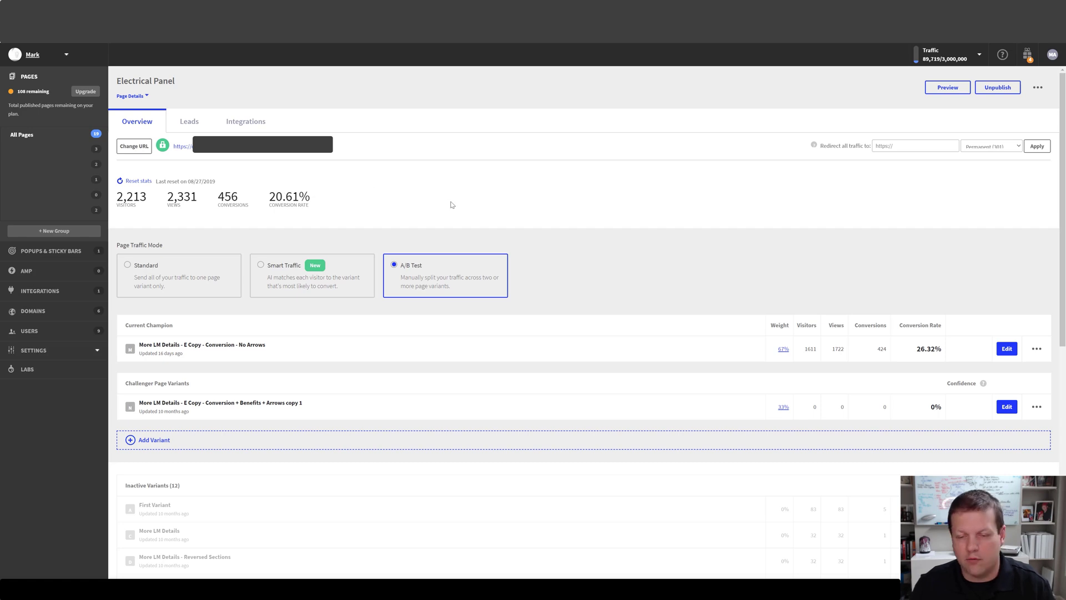
Step: Highlight the 20.61% conversion rate, then view the Electrical Panel page's collected leads
double_click(299, 198)
left_click(356, 203)
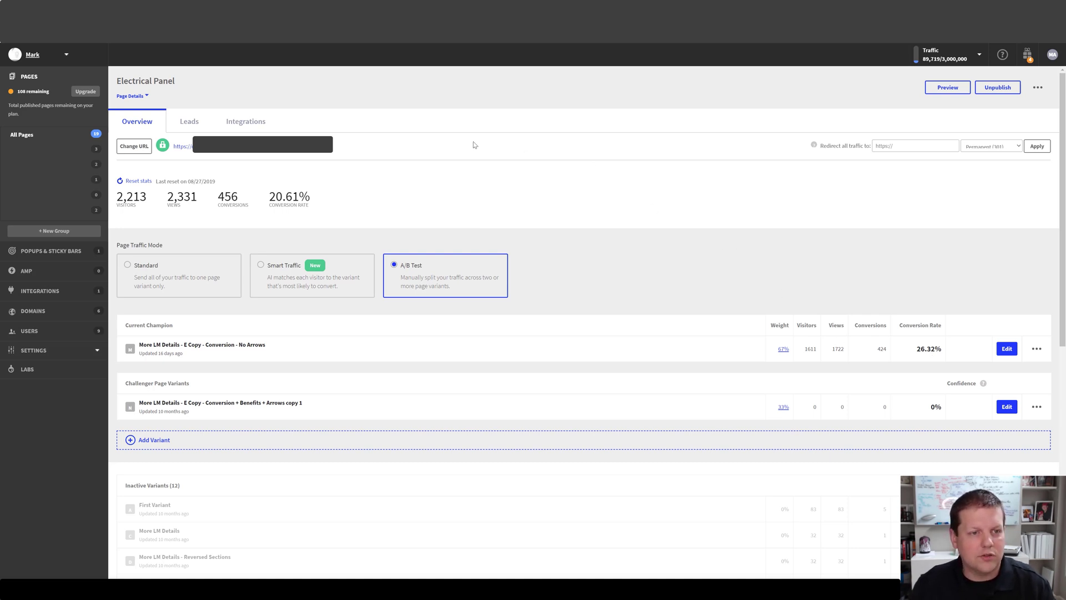
left_click(190, 123)
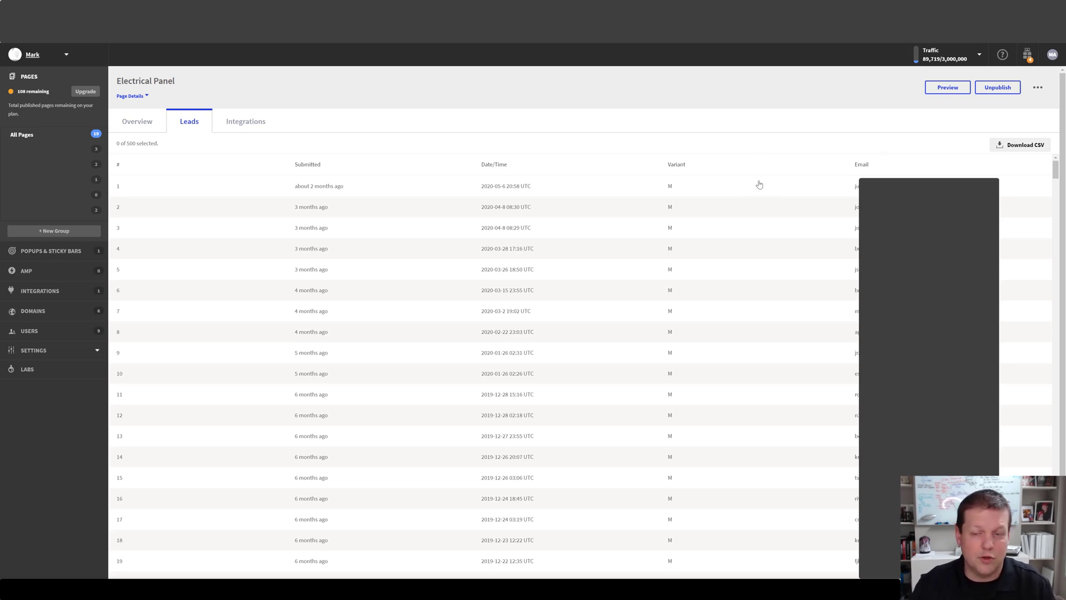
Step: View the Electrical Panel page's integrations, showing ActiveCampaign connected
left_click(246, 121)
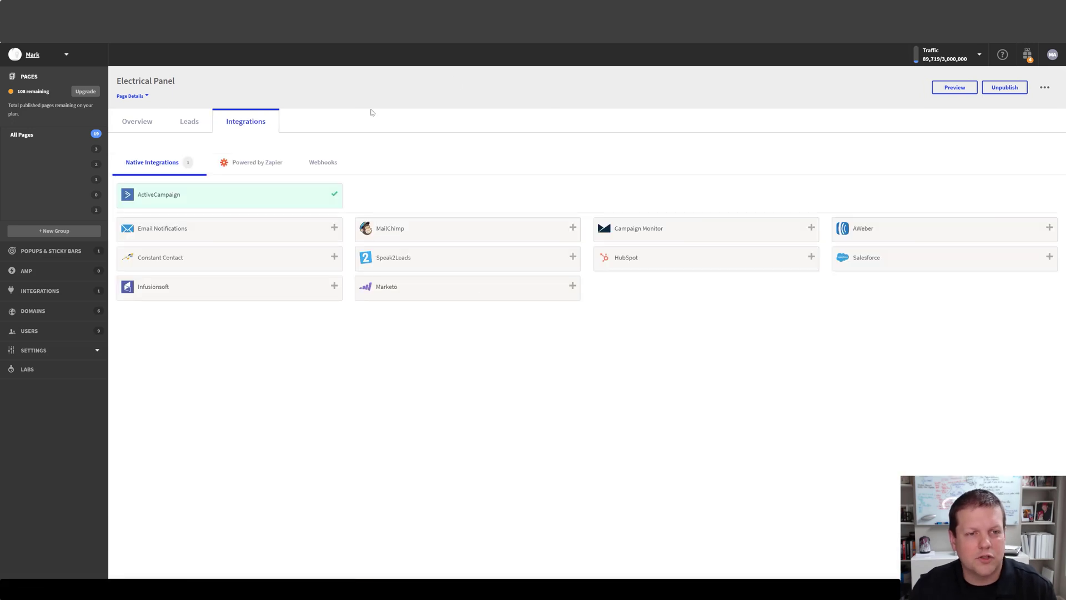